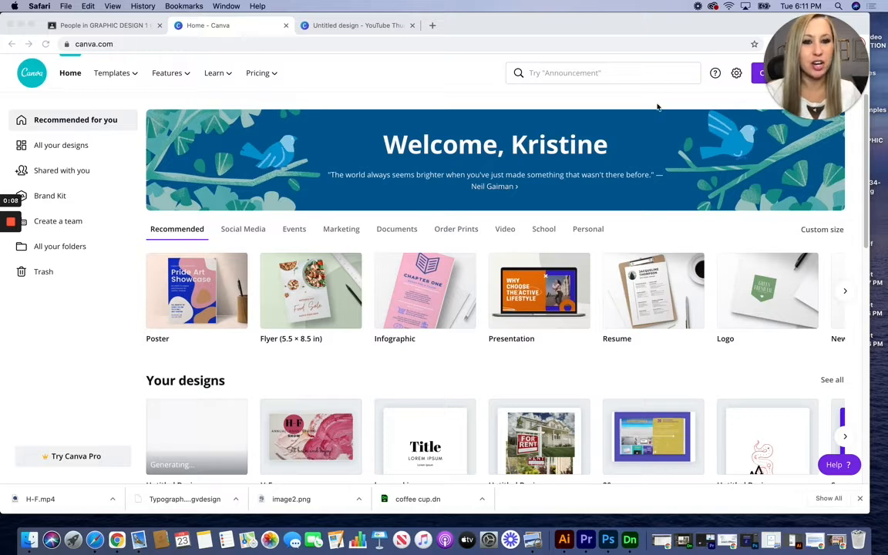
Search the templates for "youtube thumbnail" and create a blank YouTube Thumbnail design.
click(556, 71)
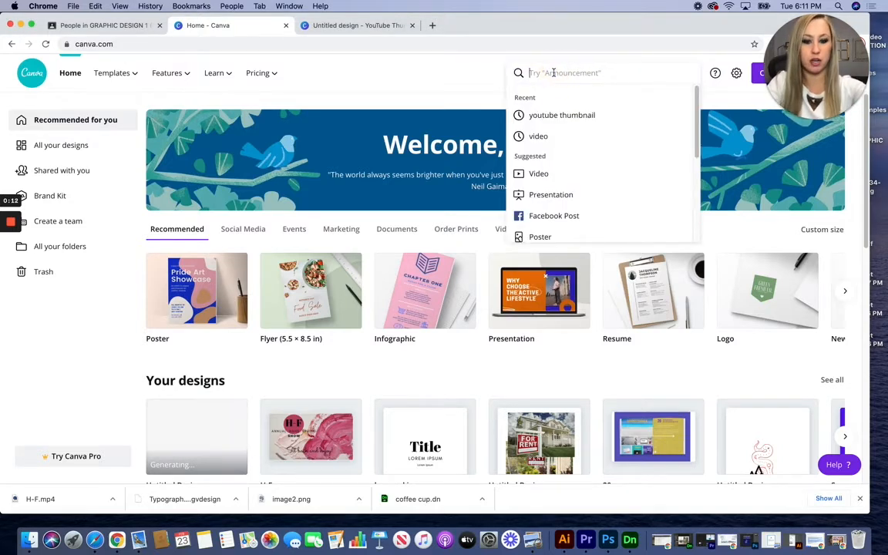
text(youtube h)
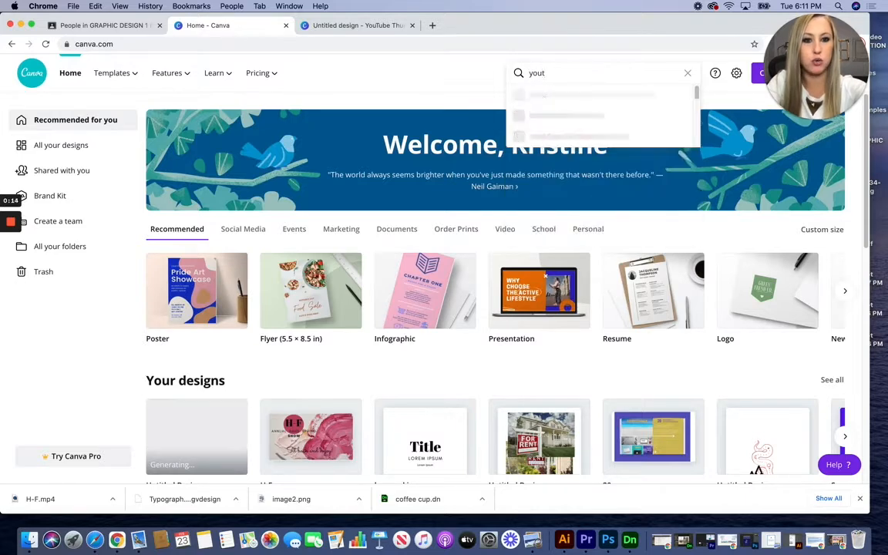
key(BackSpace)
text(thumba)
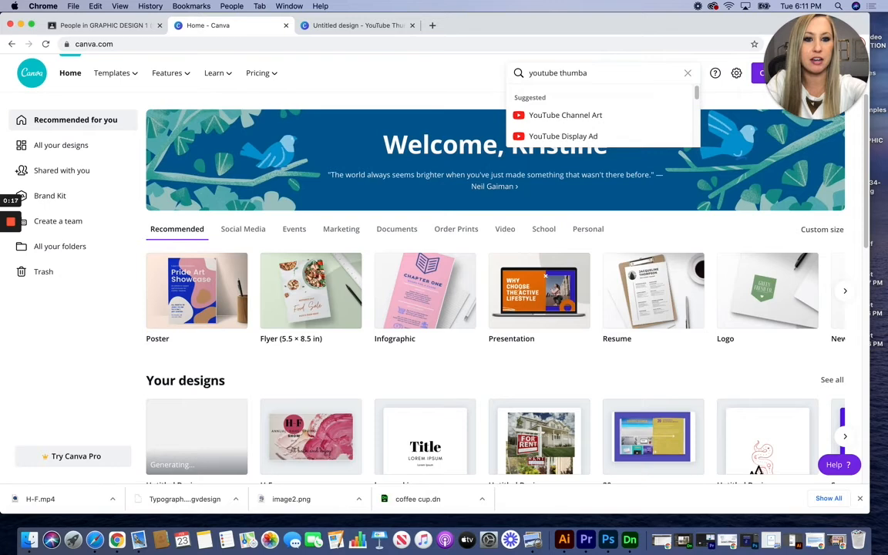
key(BackSpace)
text(nail)
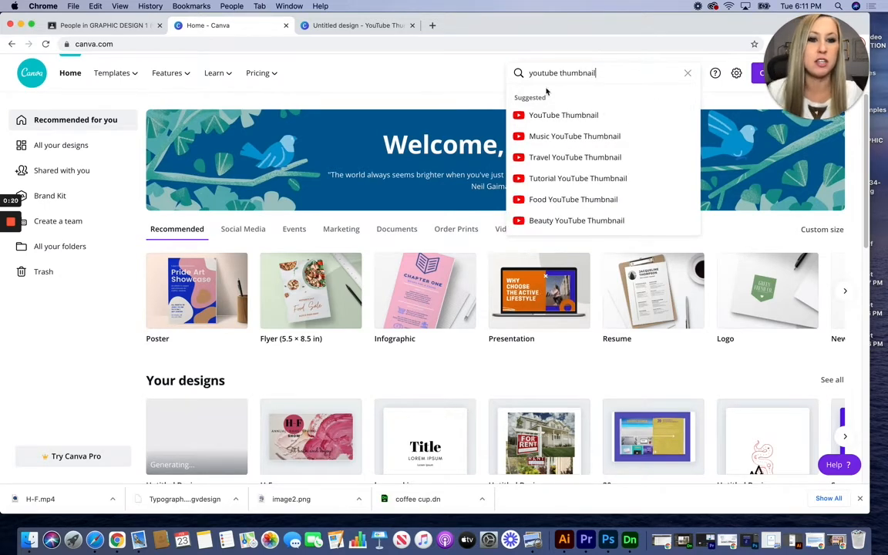
click(563, 116)
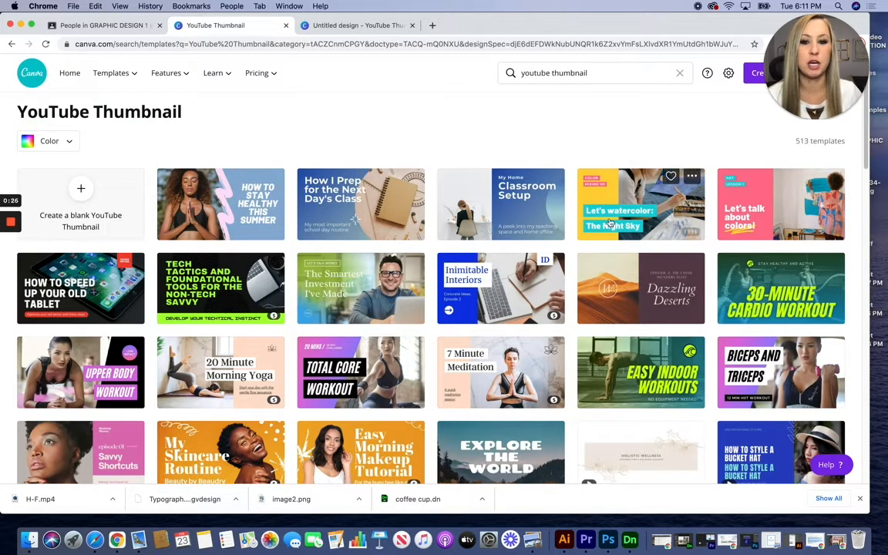
click(81, 192)
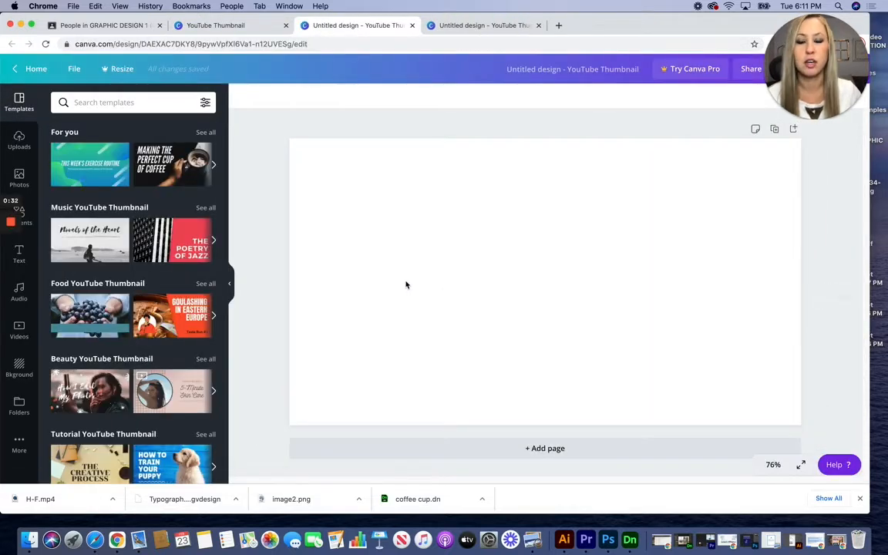
Add the recently used pink bird element to the page and move it to the page's upper-left area.
drag(604, 28, 640, 24)
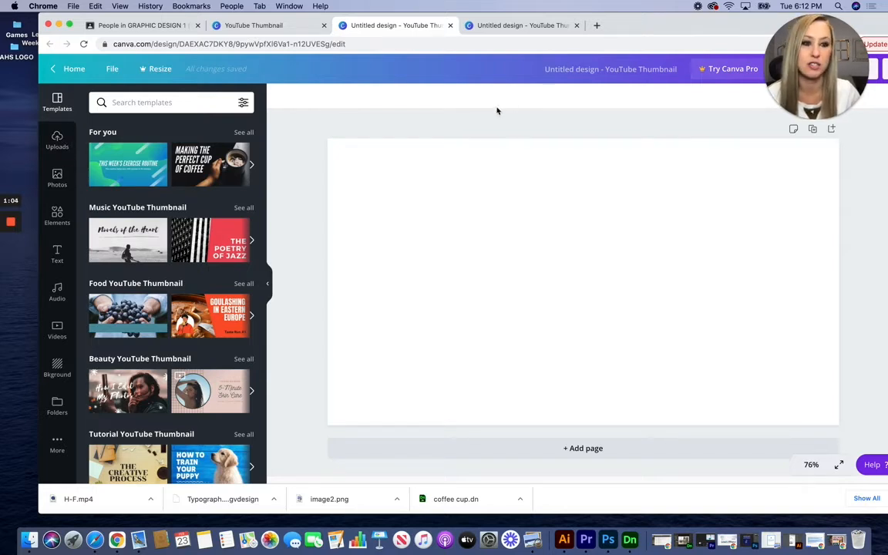
click(61, 177)
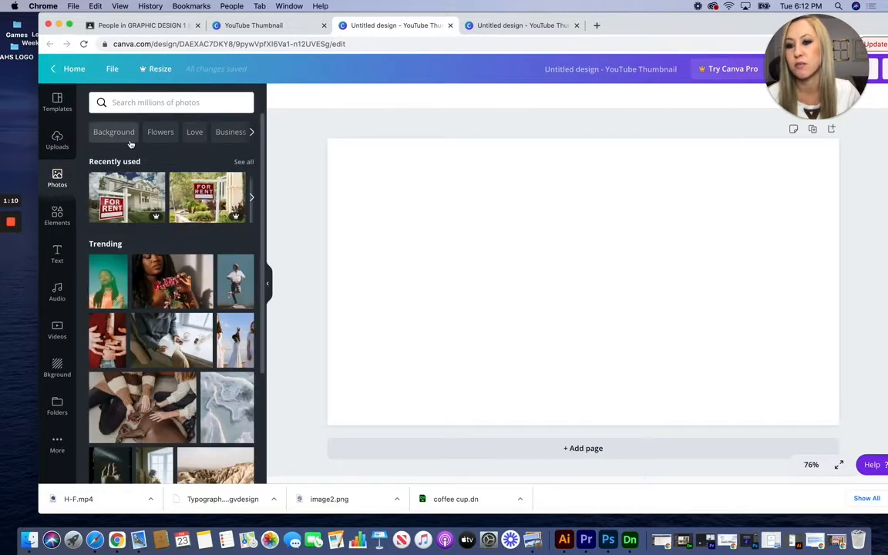
click(60, 216)
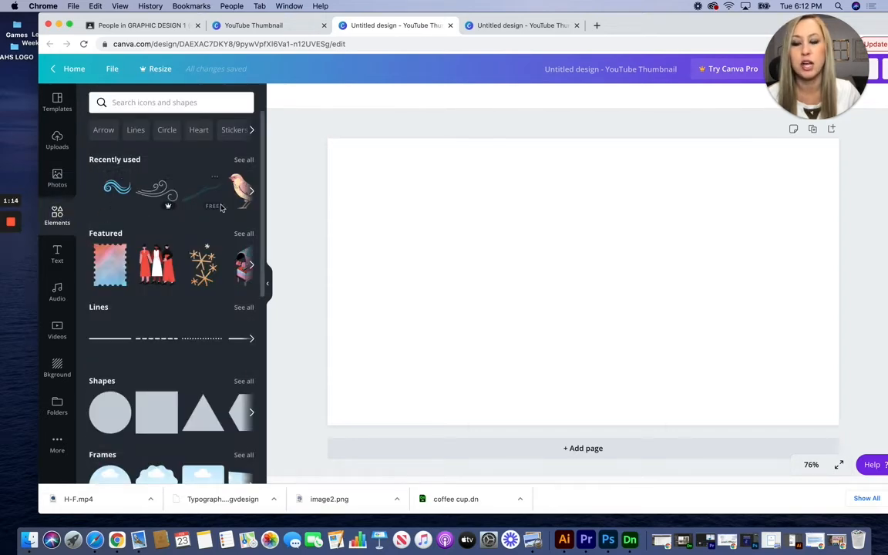
click(242, 190)
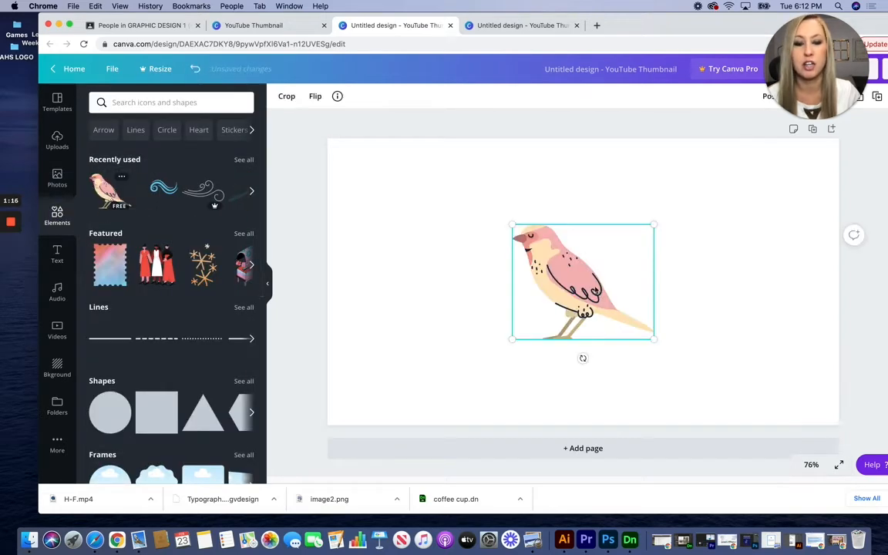
drag(603, 297, 455, 250)
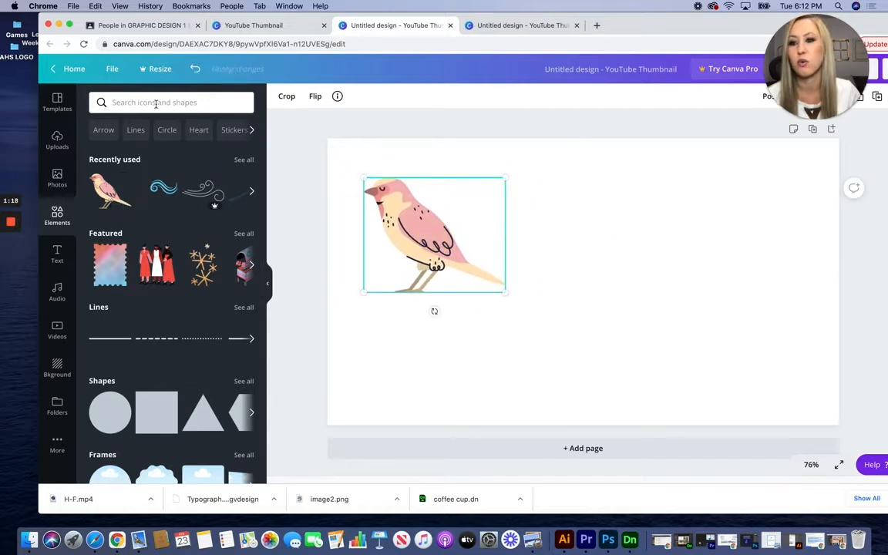
click(154, 103)
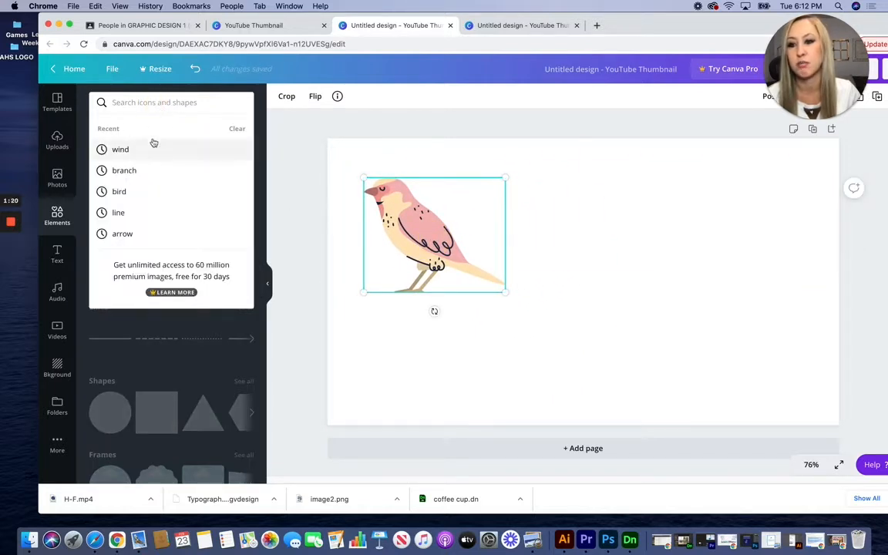
click(173, 347)
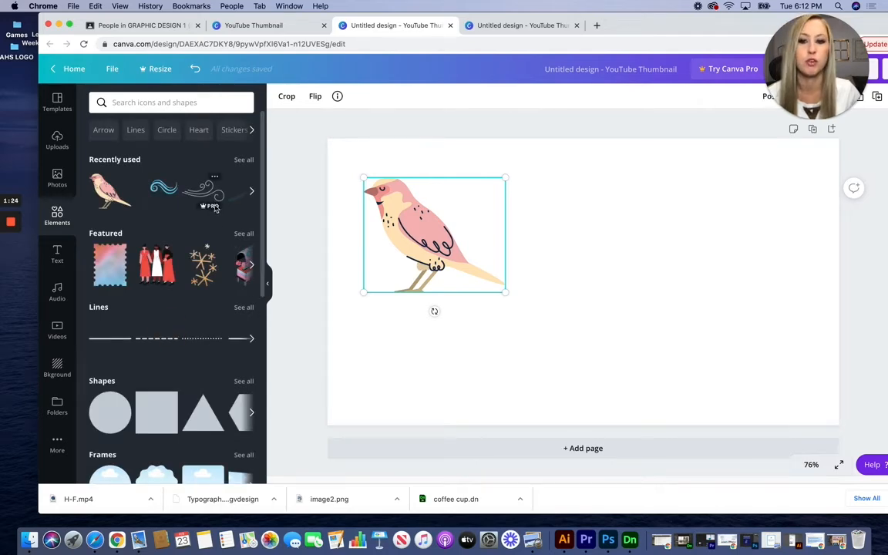
mouse_move(208, 214)
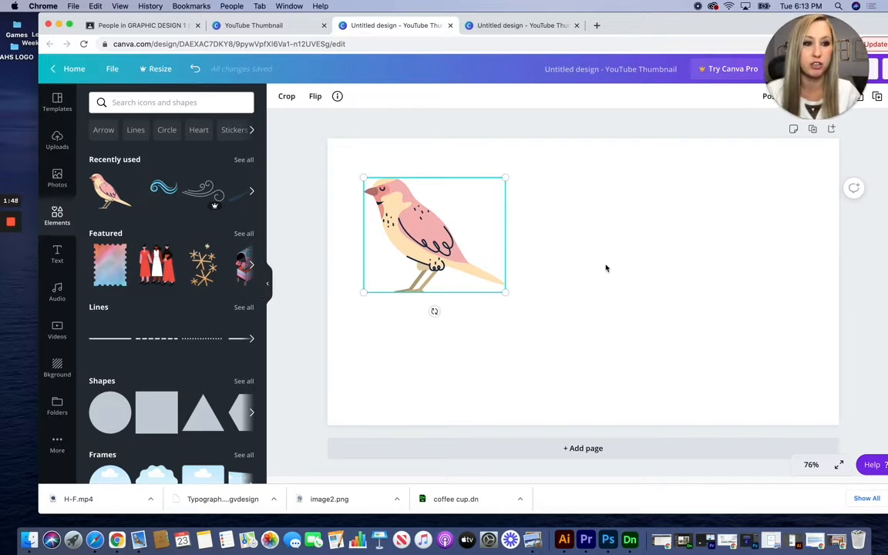
Add the "refresco infused water" font combination beside the bird, and delete it from the page.
click(58, 254)
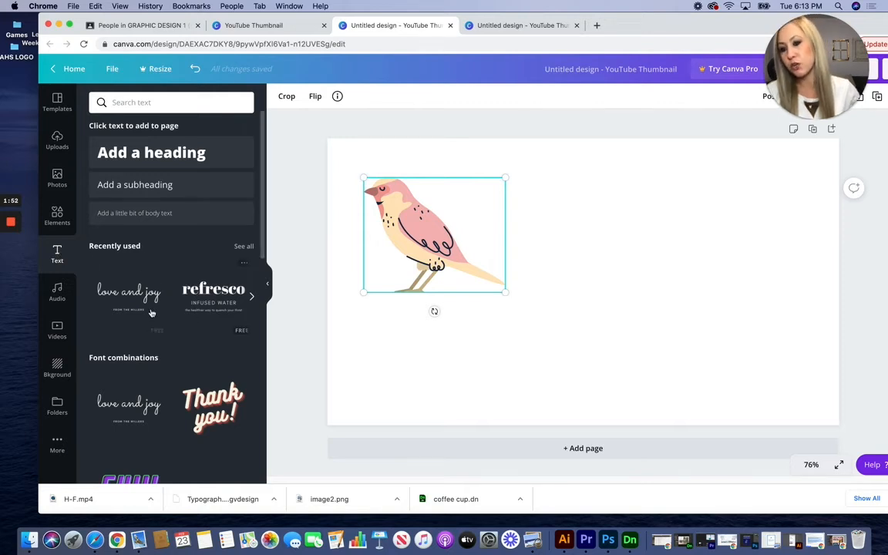
click(197, 293)
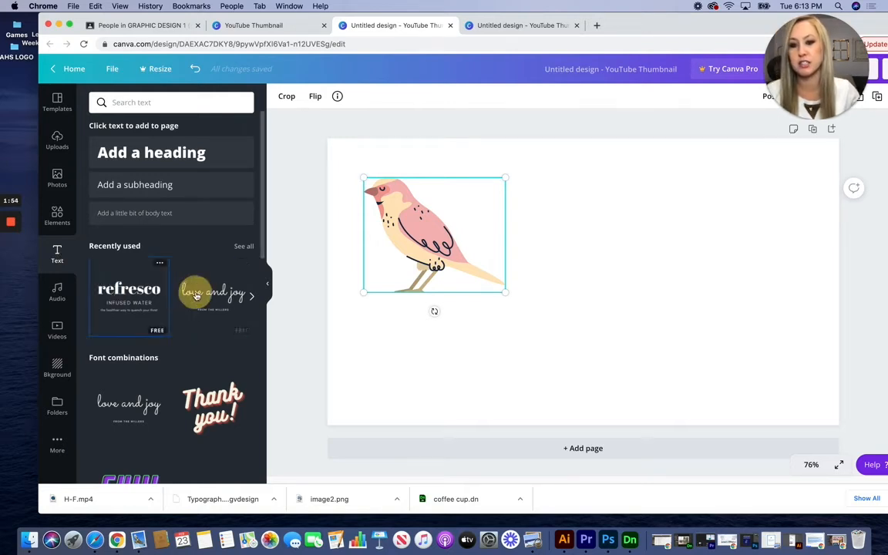
click(582, 232)
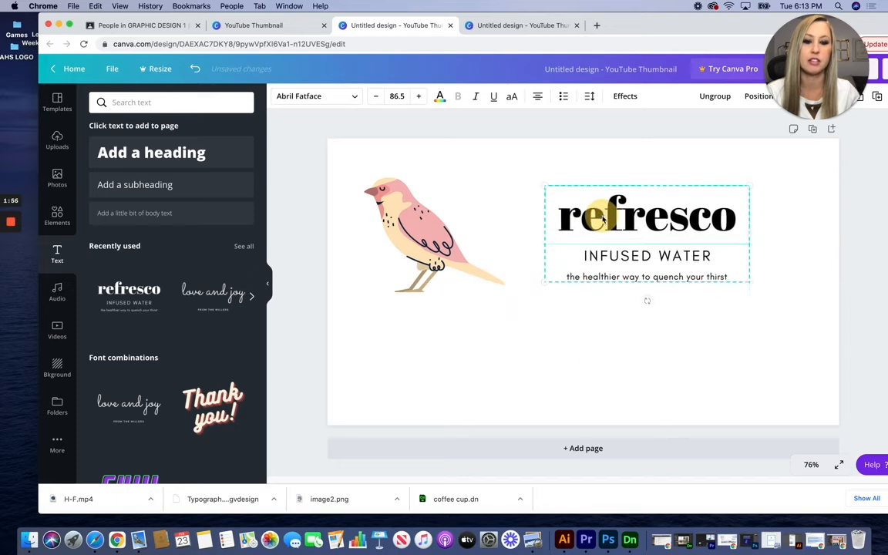
key(Delete)
key(Delete)
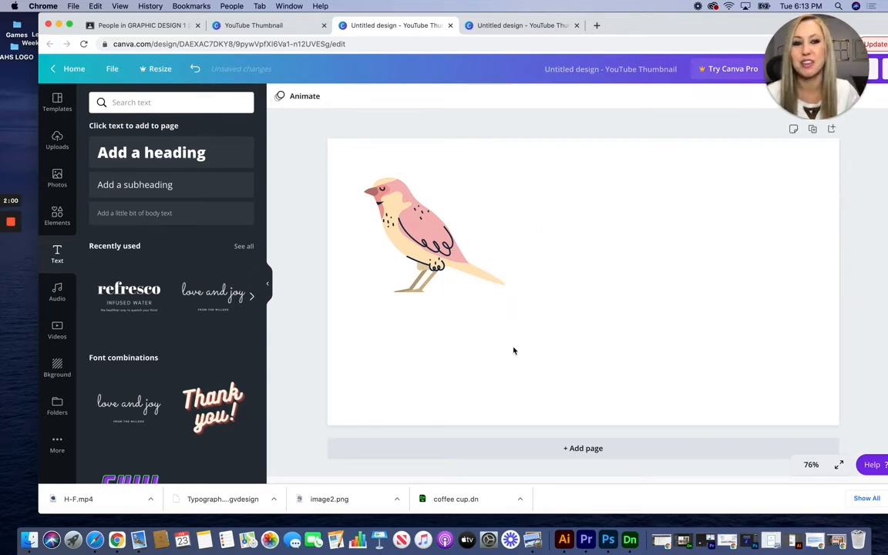
Add a heading text box to the page and remove it by clearing its placeholder text.
click(139, 152)
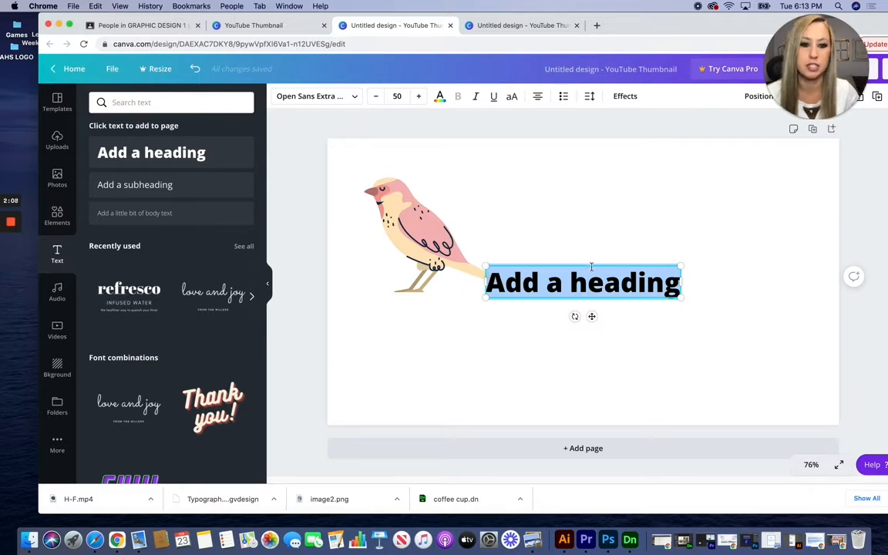
key(BackSpace)
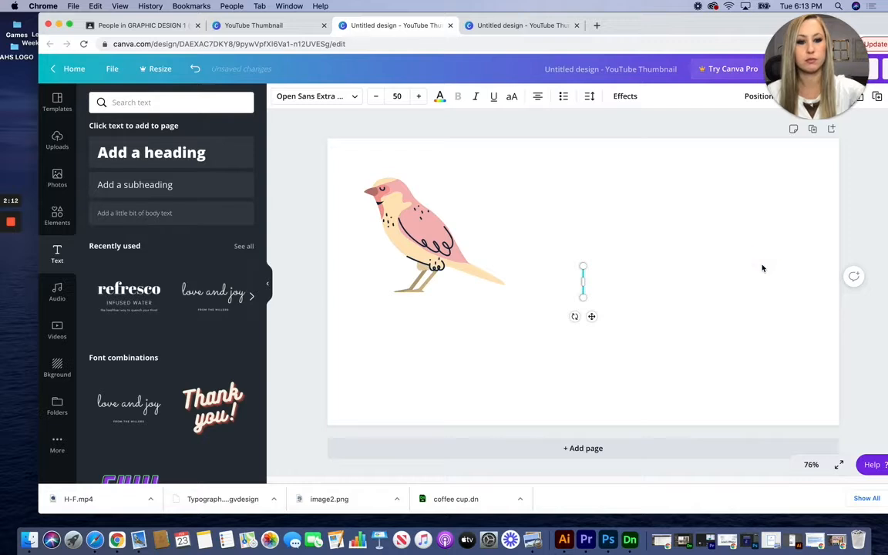
click(664, 242)
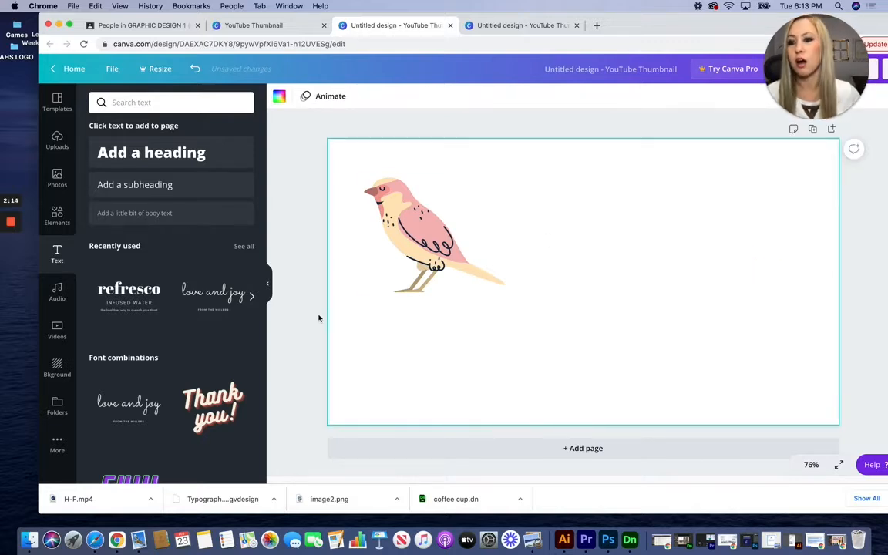
Add the recently used 18-second pink paint video to the page and shift it slightly downward.
click(58, 296)
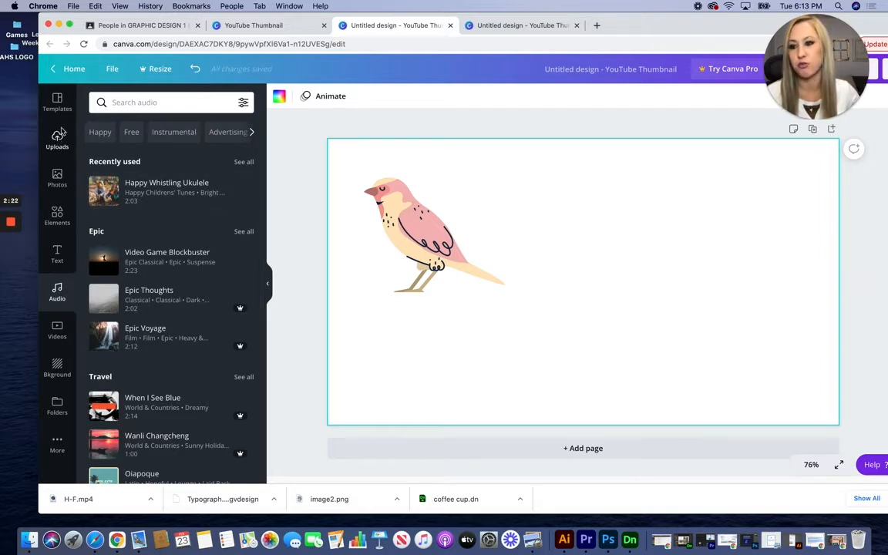
click(57, 328)
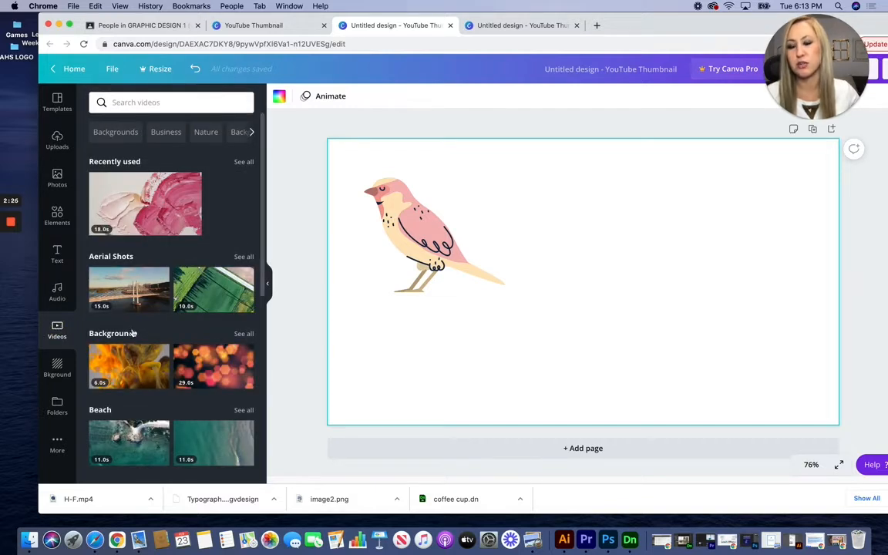
click(158, 212)
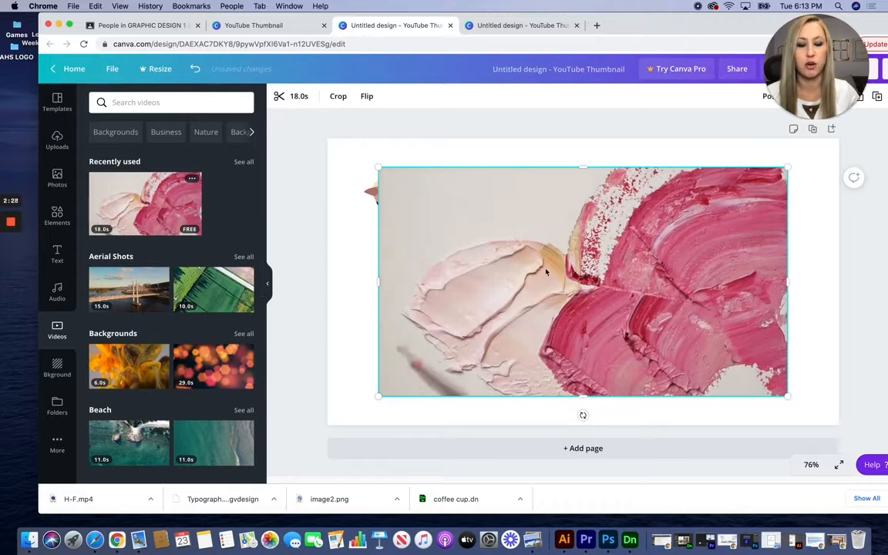
drag(563, 271, 596, 296)
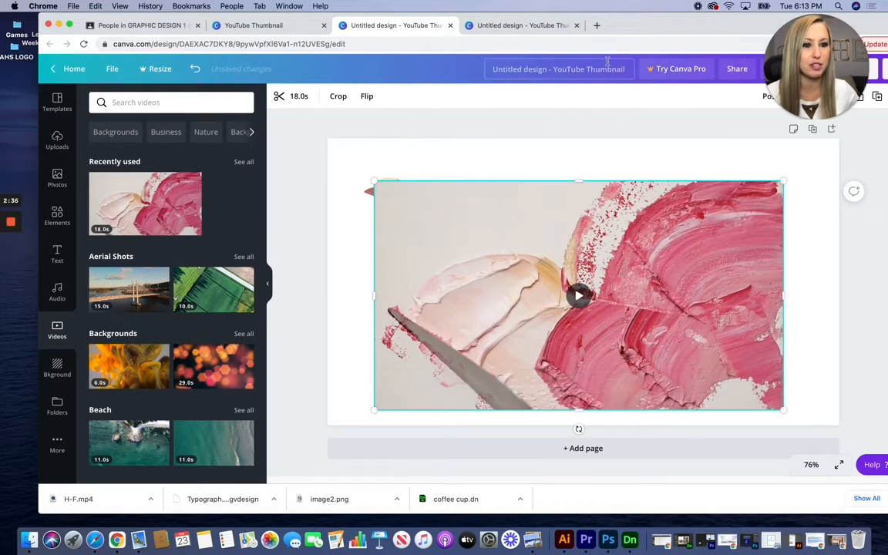
drag(651, 29, 517, 35)
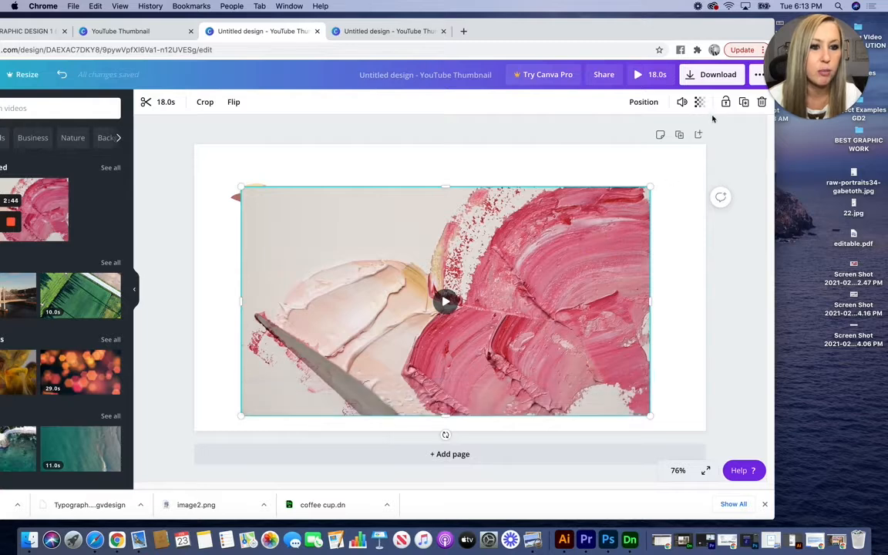
Switch the paint video's layer order between behind and in front of the bird, and delete the video.
click(654, 104)
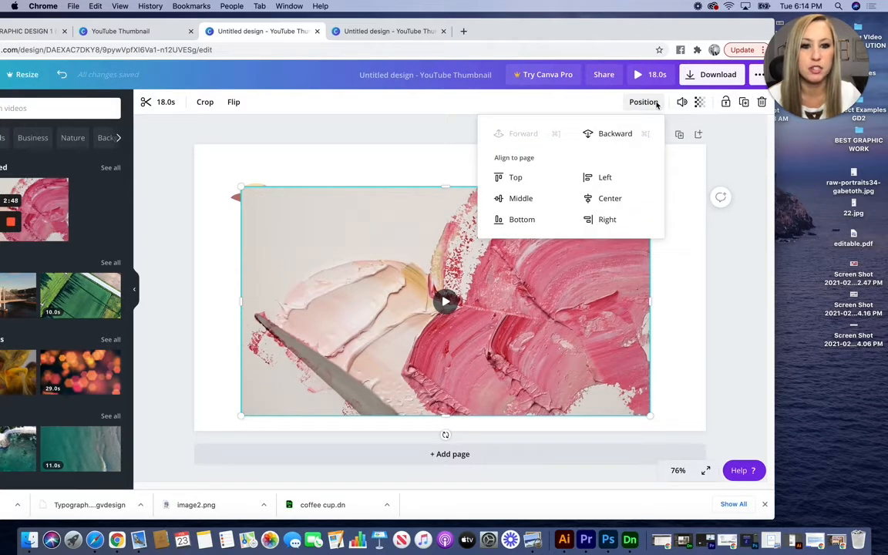
click(615, 134)
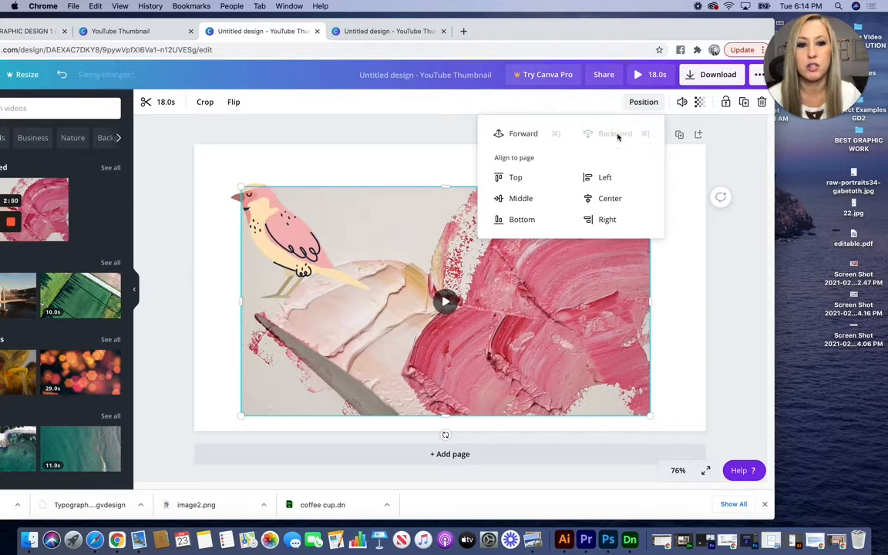
click(525, 134)
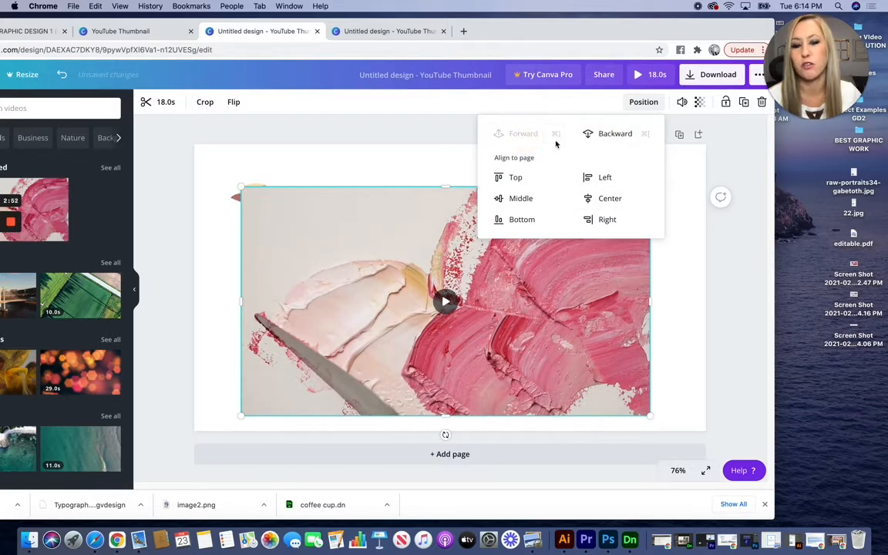
click(608, 134)
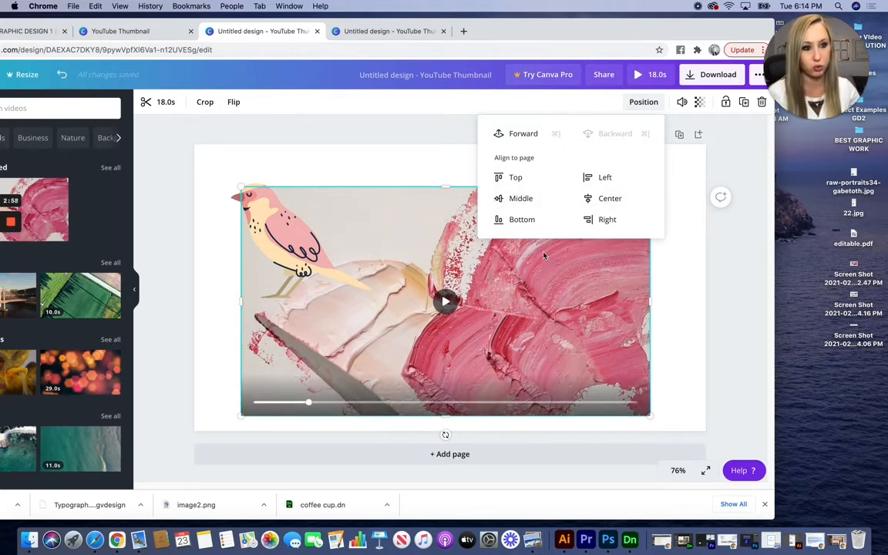
click(572, 103)
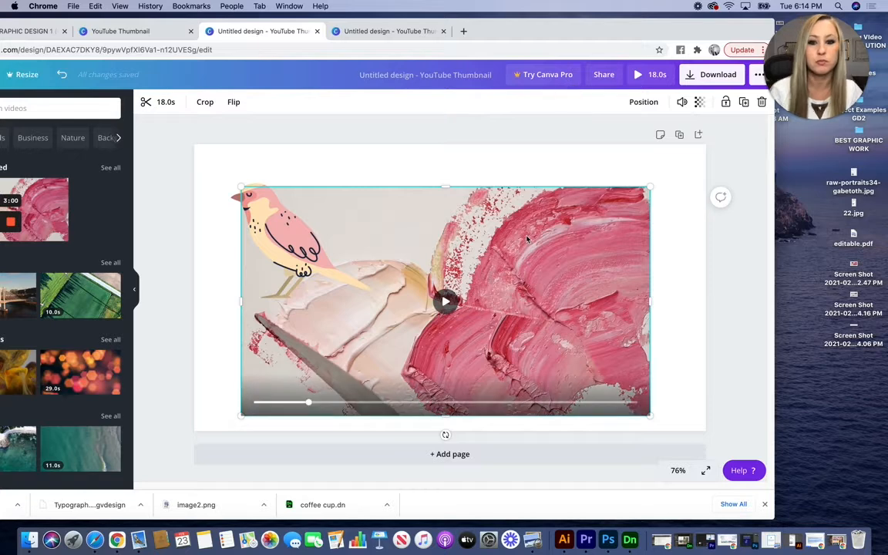
key(Delete)
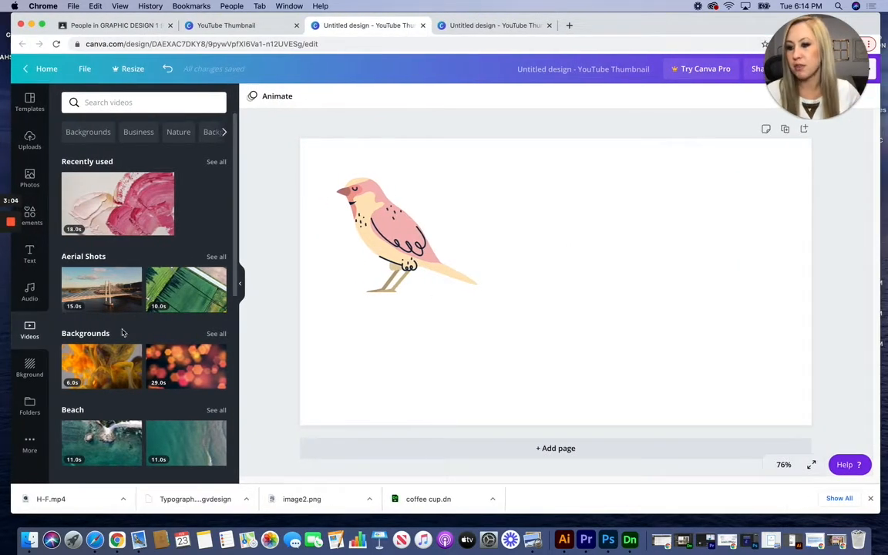
Browse the available backgrounds and switch to the other open YouTube Thumbnail design.
click(31, 367)
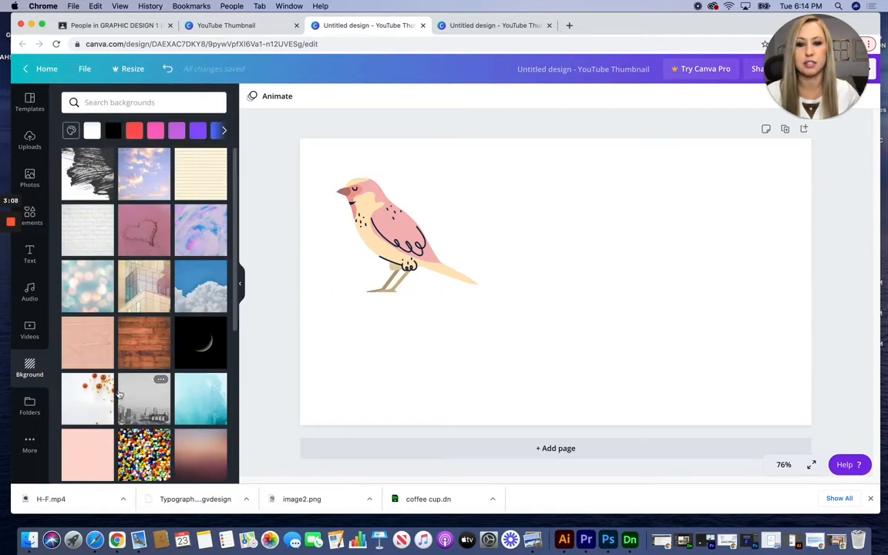
click(349, 204)
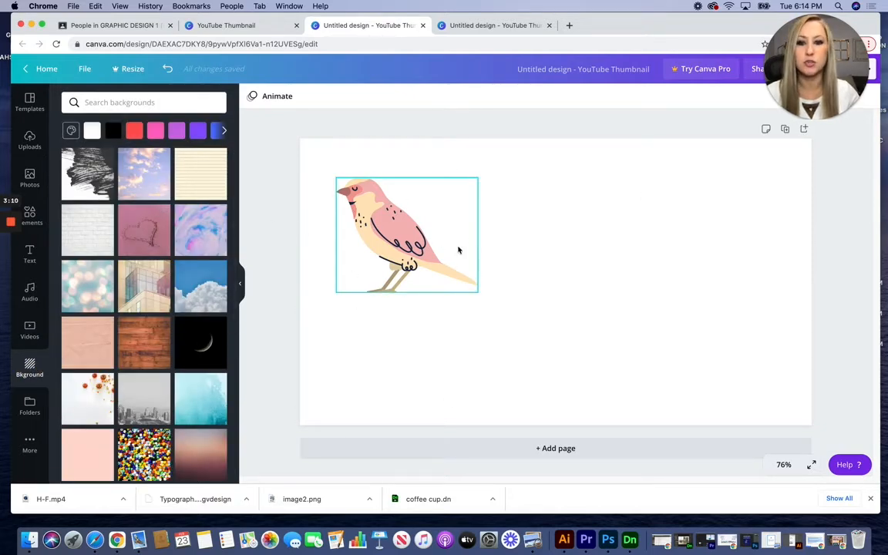
click(491, 27)
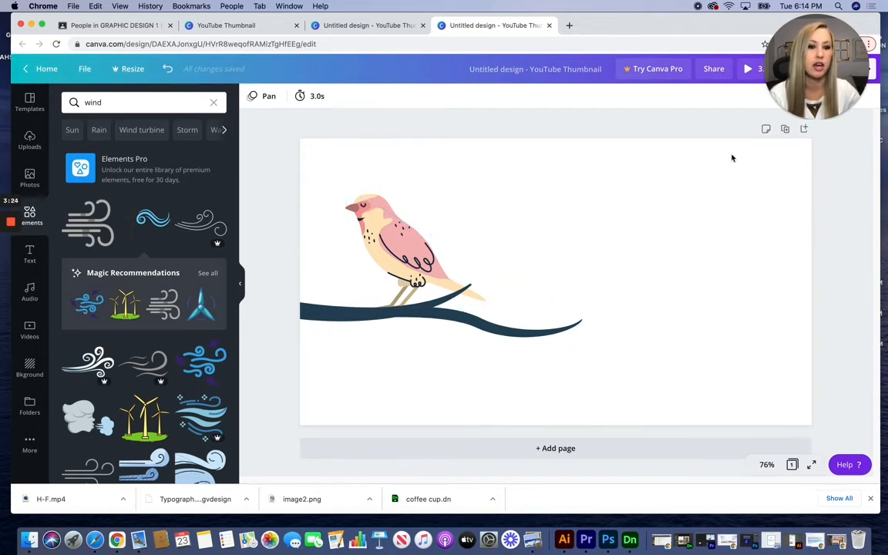
Duplicate the bird page and search the elements library for "circle".
click(785, 131)
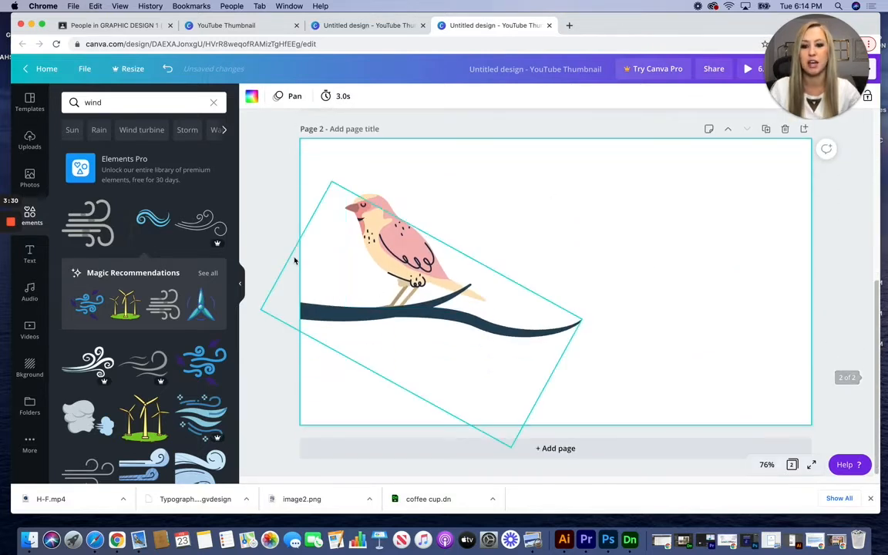
click(112, 103)
key(super+a)
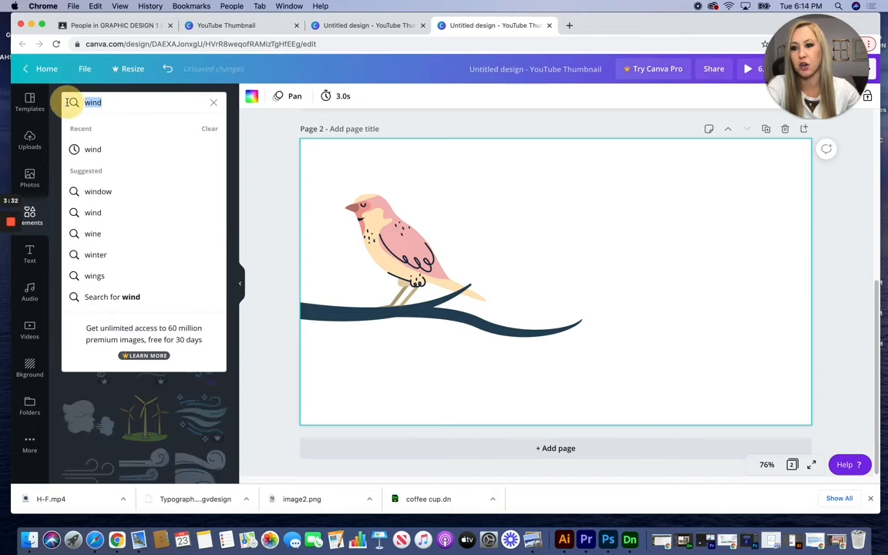
text(circle)
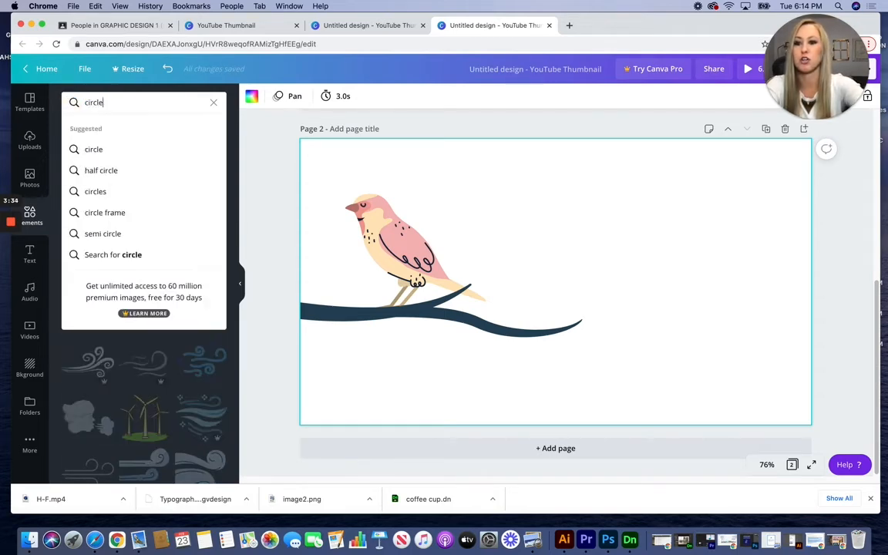
key(Return)
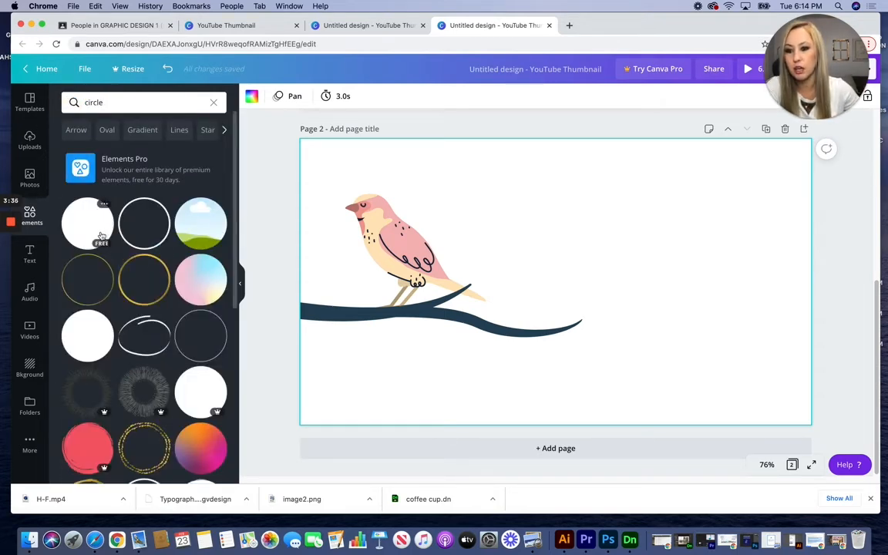
Add a solid circle to page 2 and shrink it into a small dark eye on the bird's head.
click(99, 233)
drag(547, 252, 428, 257)
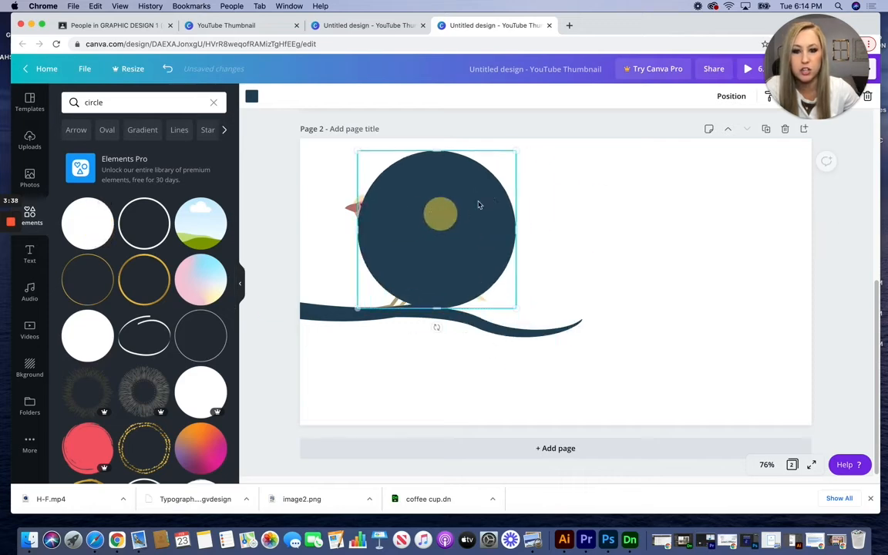
drag(515, 154, 370, 216)
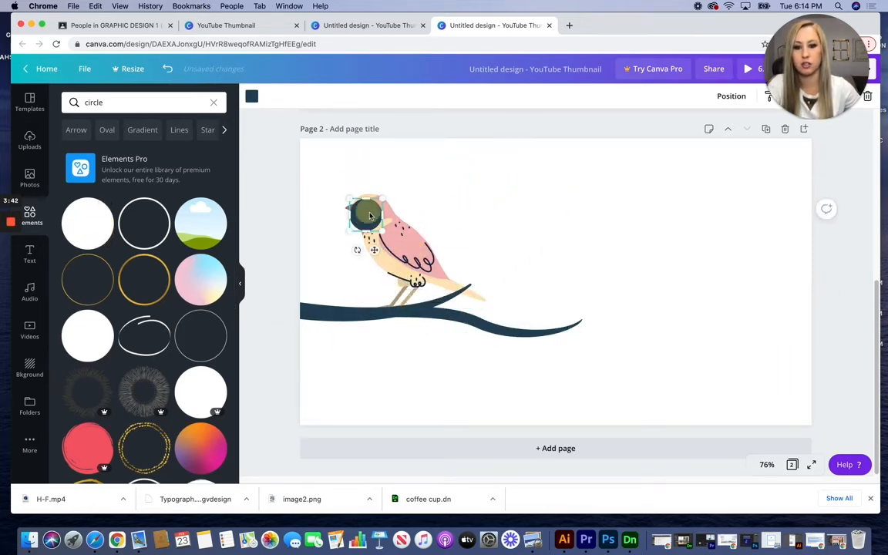
scroll(370, 216, up, 5)
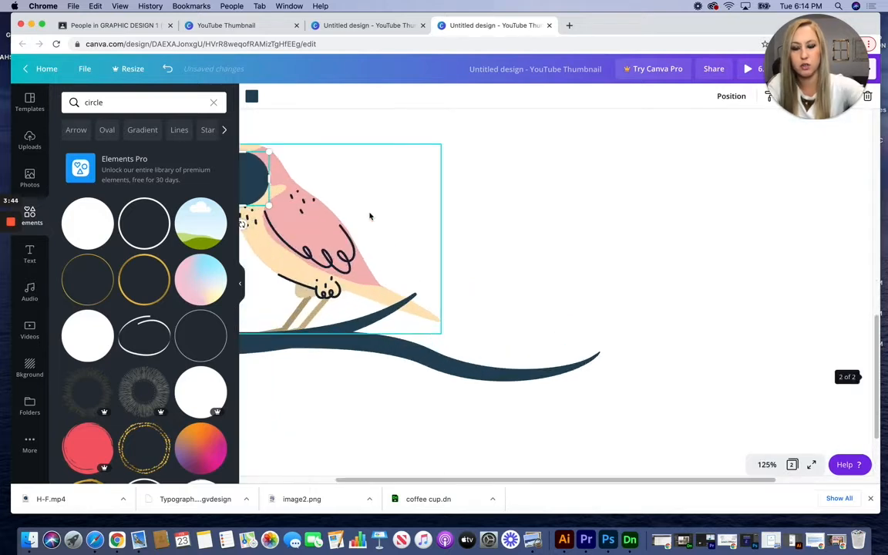
scroll(370, 217, up, 1)
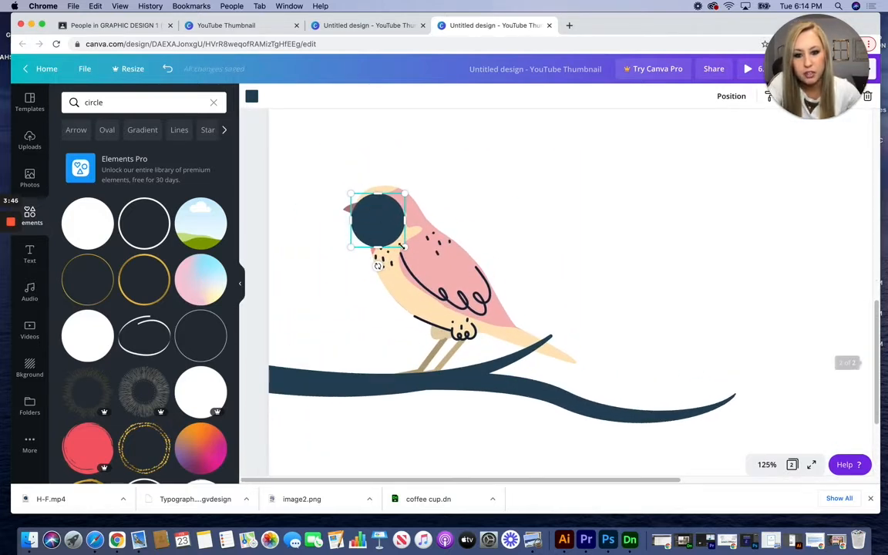
drag(404, 247, 371, 202)
Add a second solid circle as a tiny white highlight on the bird's dark eye.
click(87, 220)
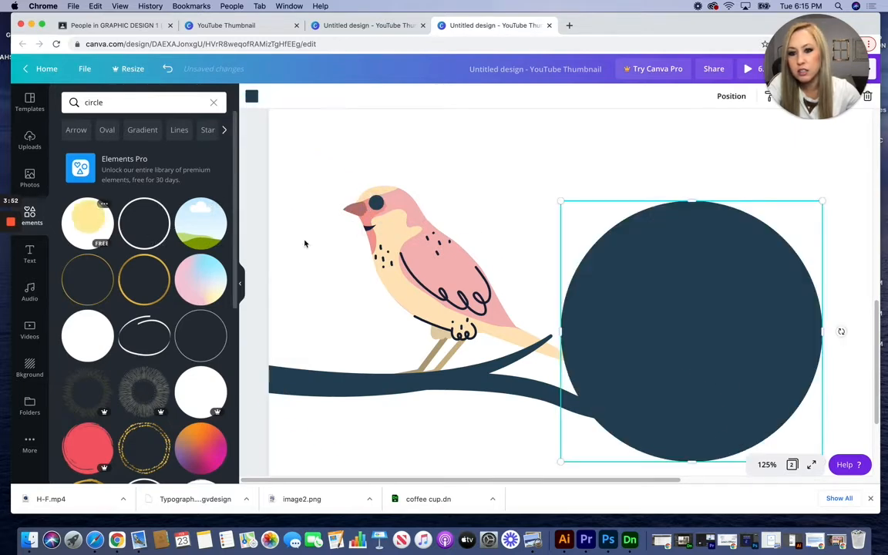
drag(823, 203, 390, 196)
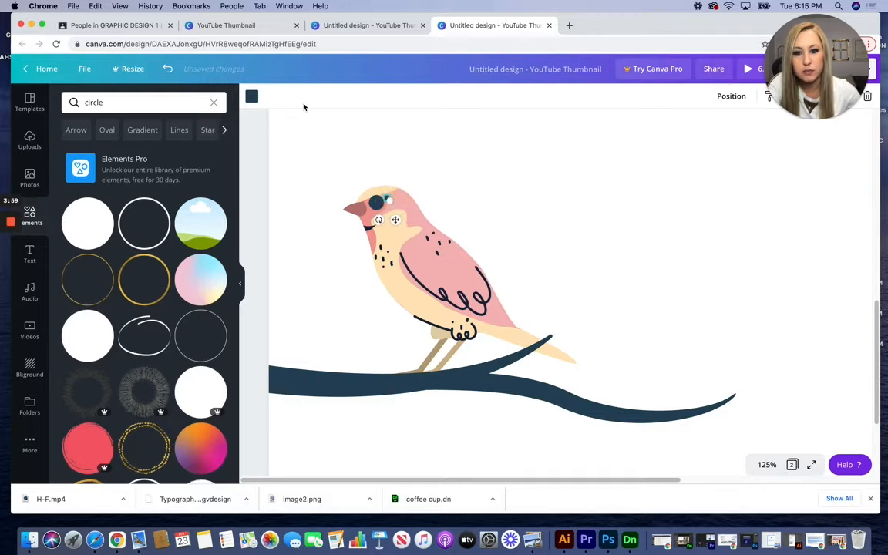
click(252, 97)
click(99, 203)
click(560, 161)
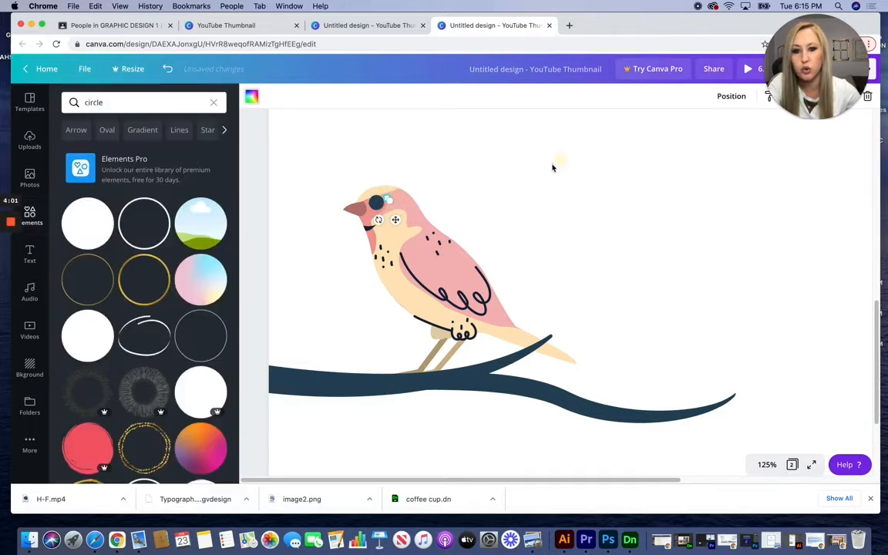
click(452, 157)
click(380, 204)
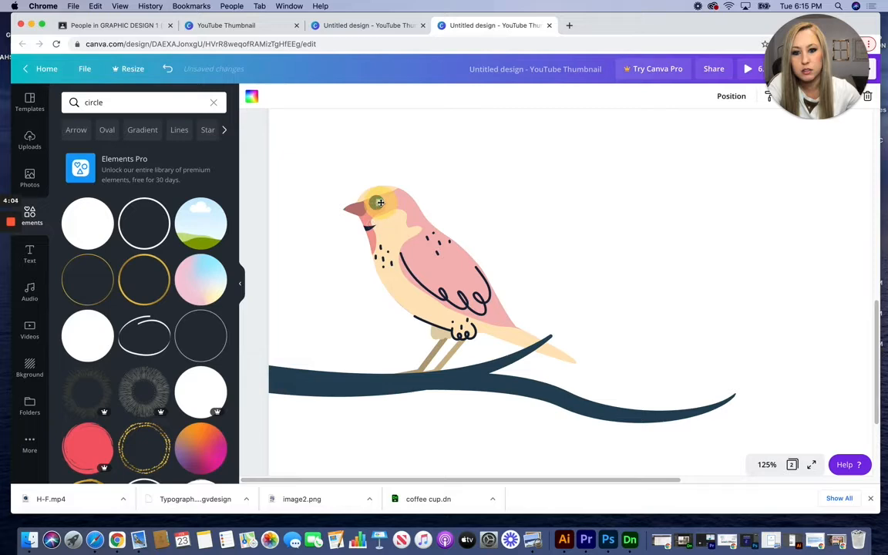
click(394, 134)
Duplicate the closed-eye bird page and move the copy below the open-eye page as page 3.
scroll(630, 243, down, 5)
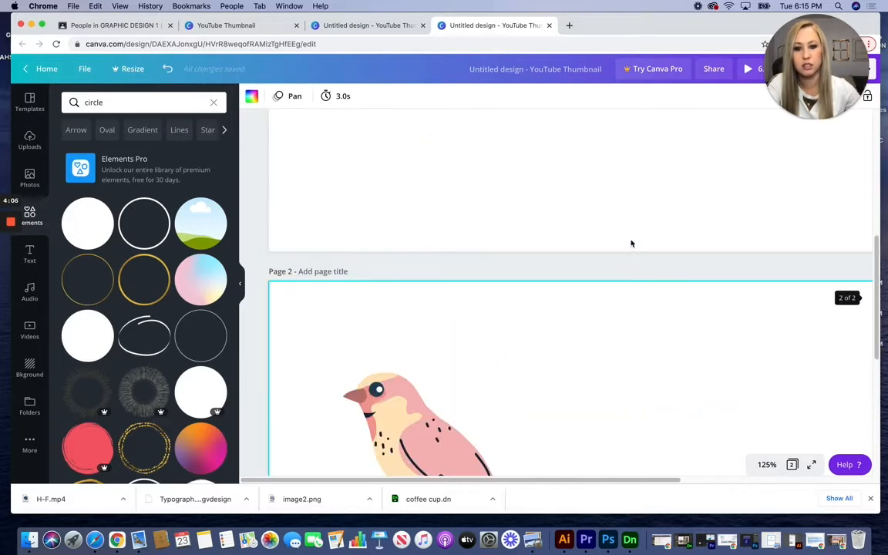
scroll(630, 243, down, 5)
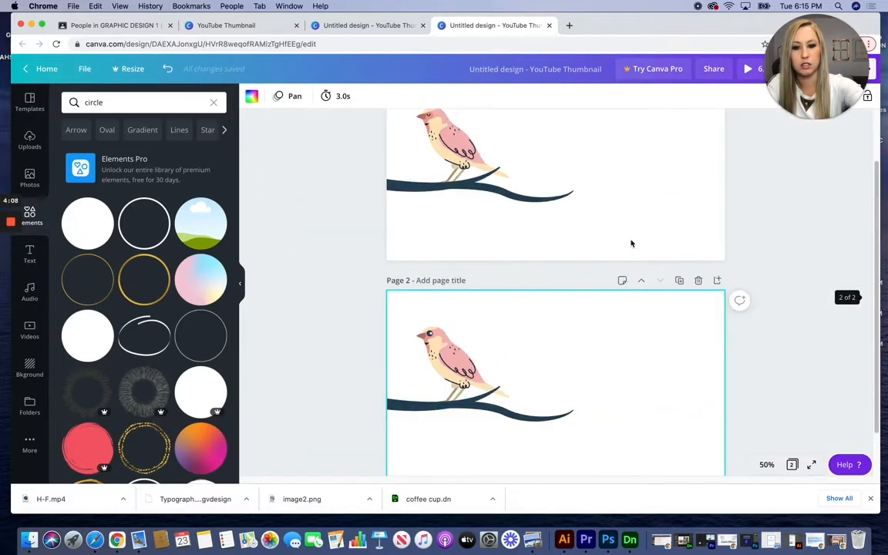
scroll(631, 243, up, 1)
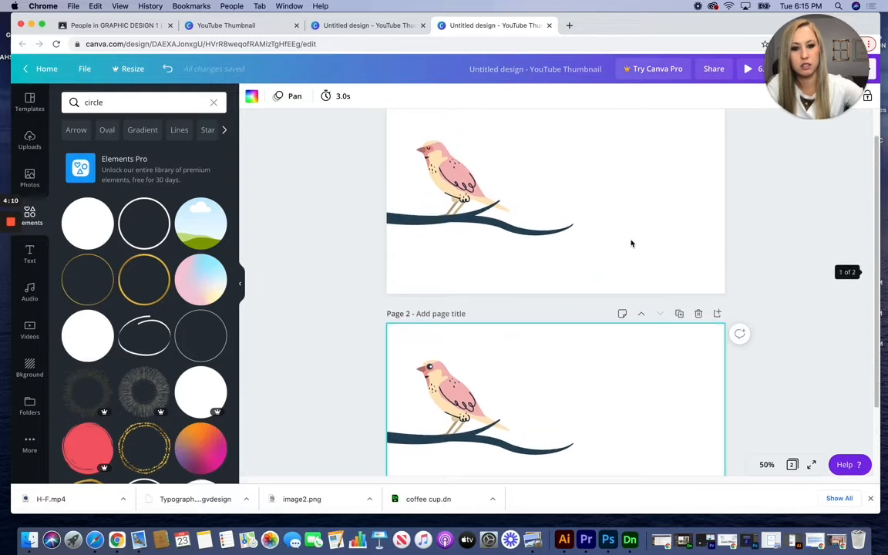
click(631, 244)
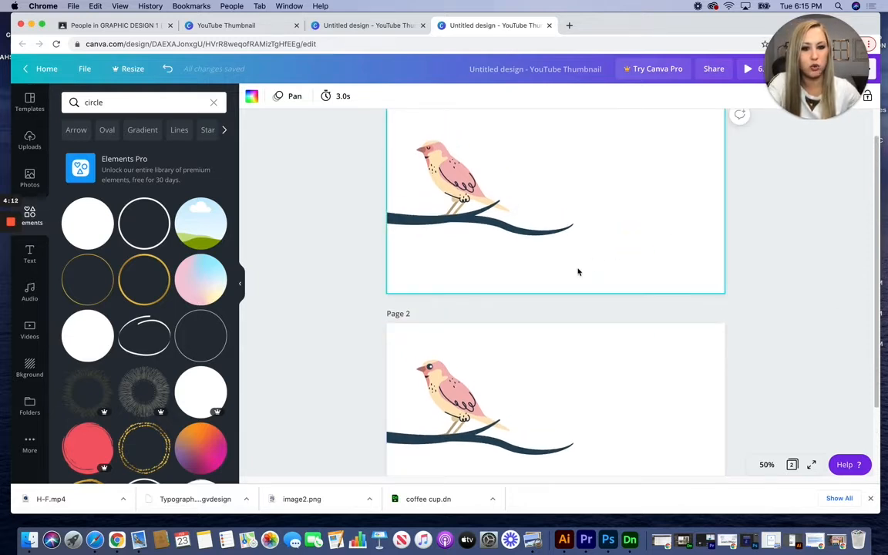
scroll(578, 271, up, 1)
click(679, 130)
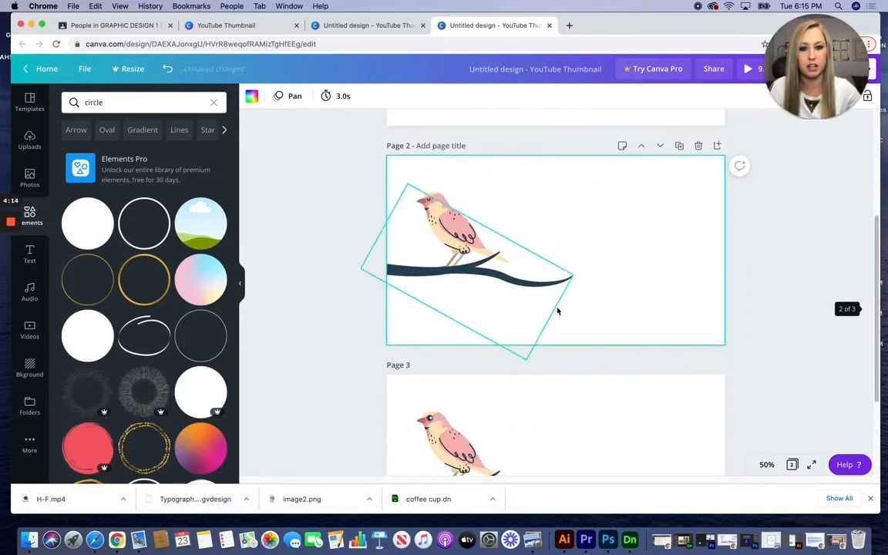
scroll(581, 303, up, 5)
scroll(601, 301, down, 2)
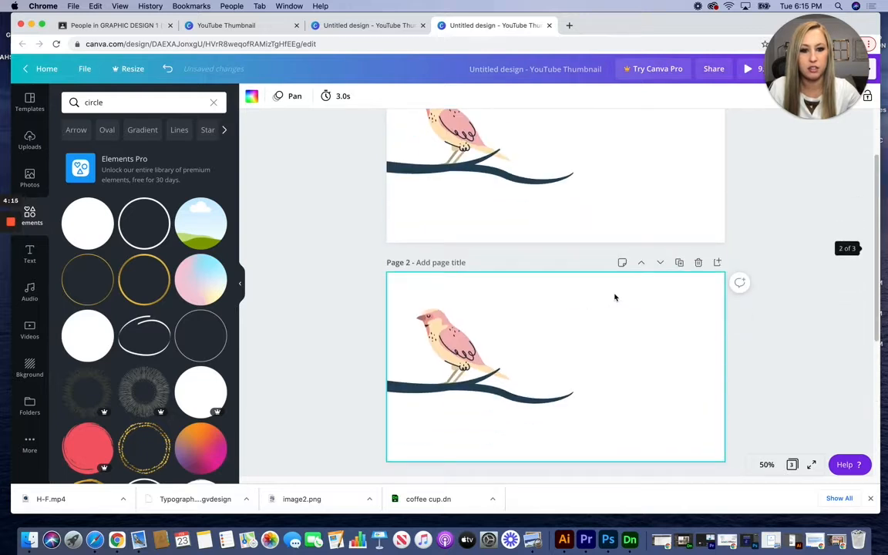
click(662, 263)
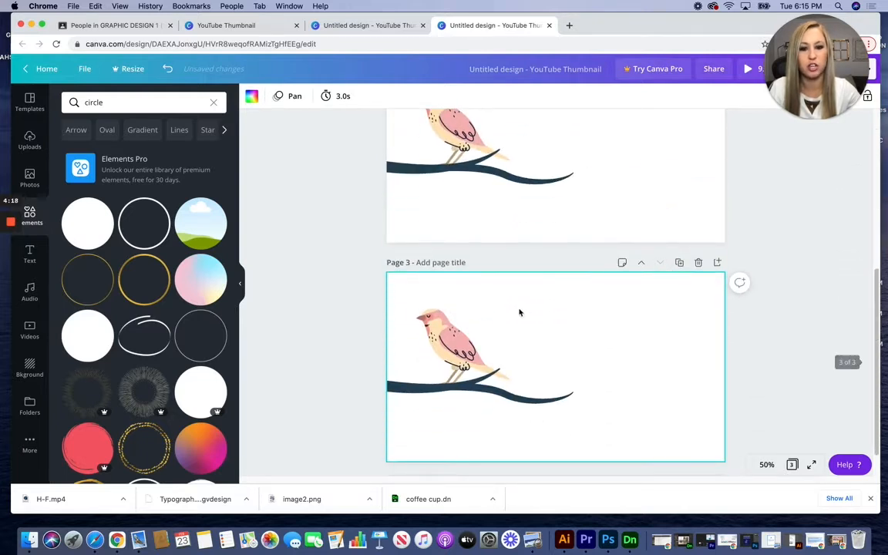
Duplicate the open-eye bird page and move the copy to the end as page 4.
scroll(539, 324, down, 1)
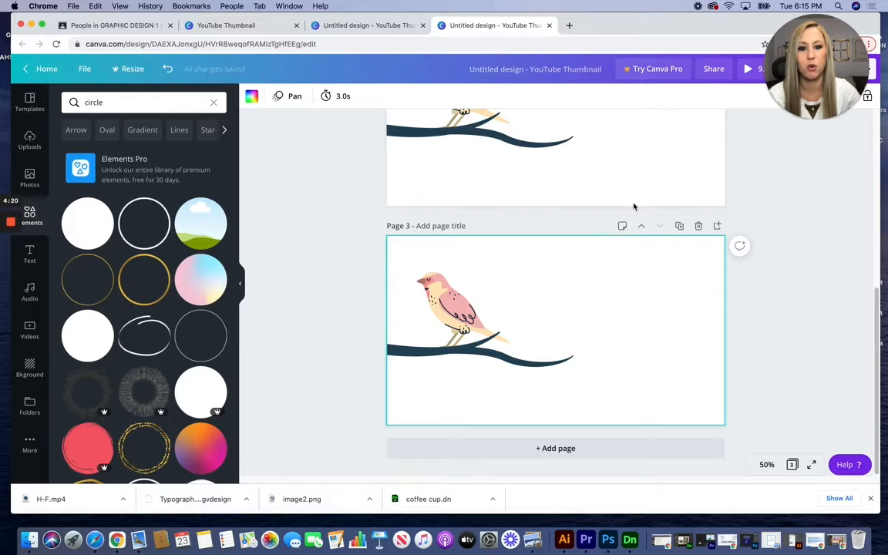
scroll(632, 220, up, 6)
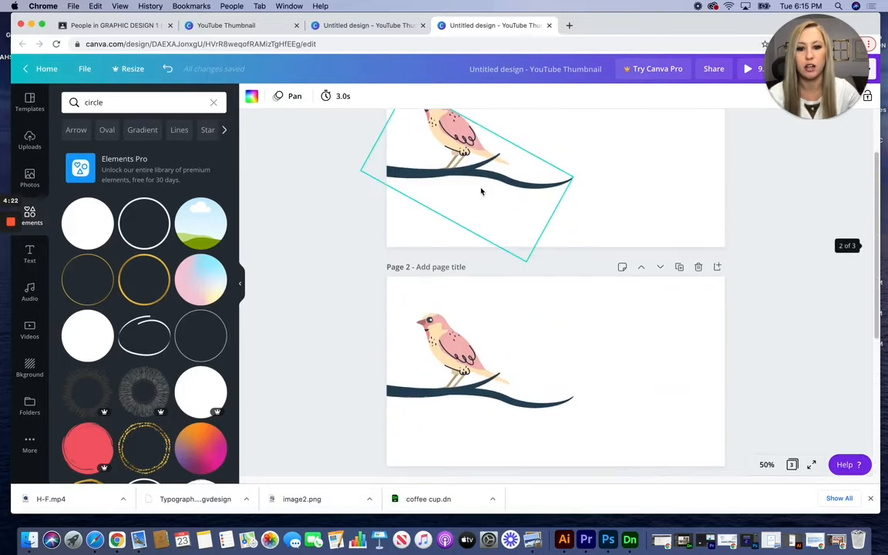
scroll(495, 280, down, 3)
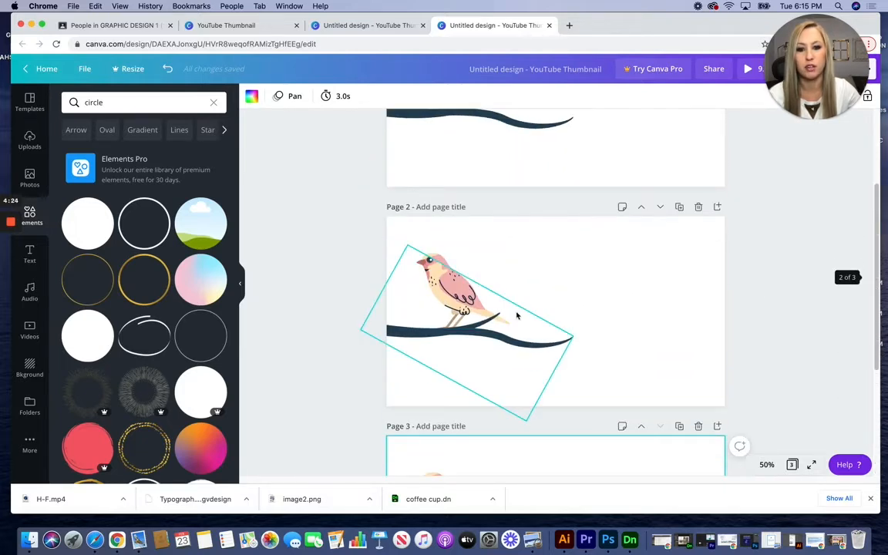
scroll(513, 320, down, 3)
scroll(532, 281, up, 2)
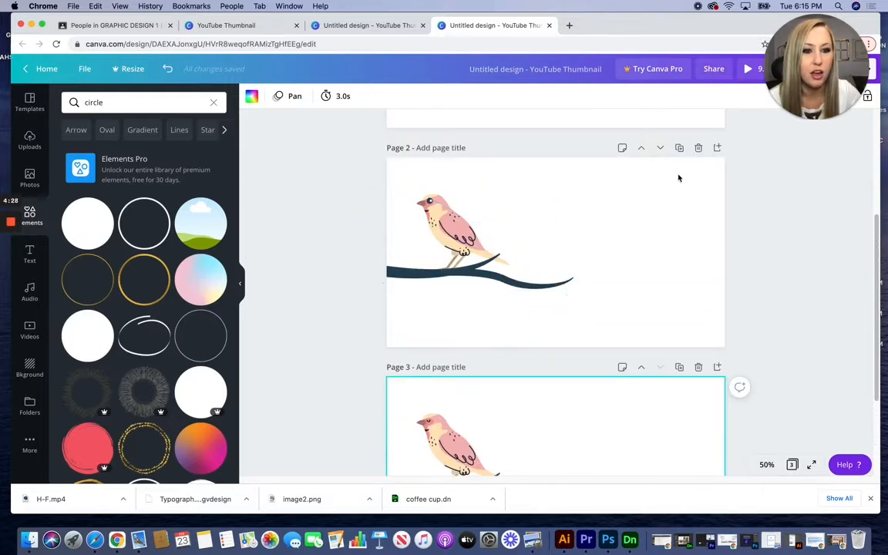
click(679, 147)
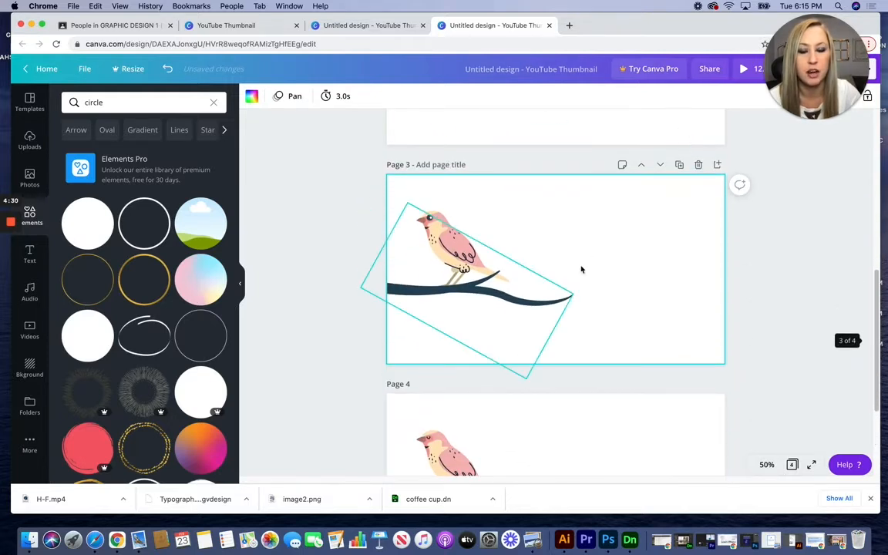
click(662, 165)
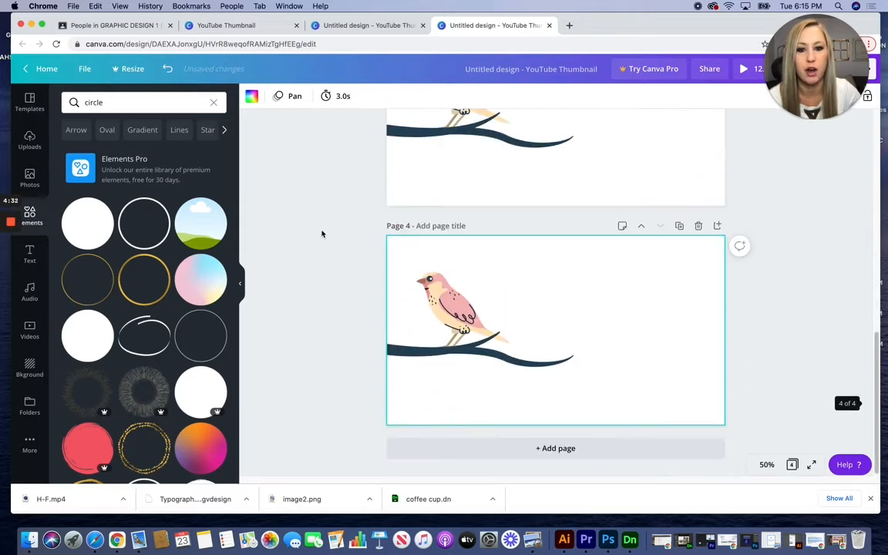
Check the order of the four bird pages, then play the animation preview and close it.
scroll(478, 303, up, 10)
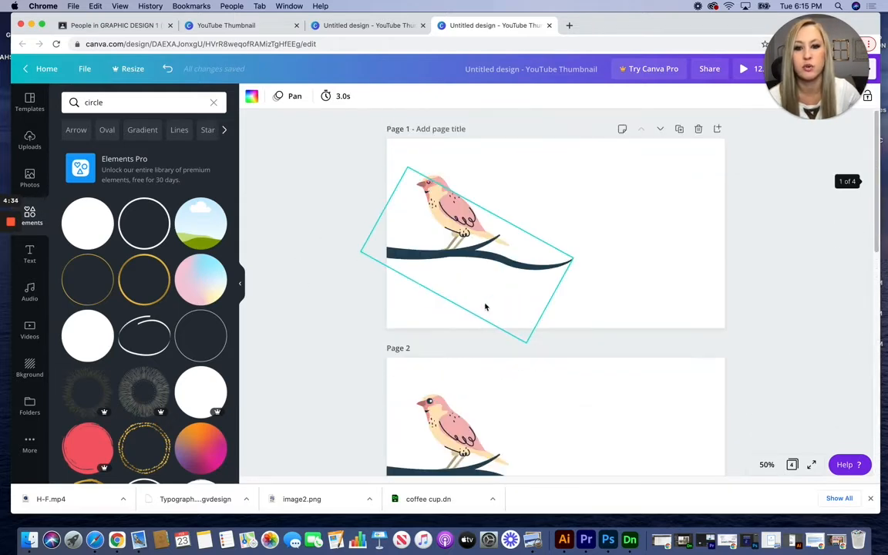
scroll(466, 298, down, 4)
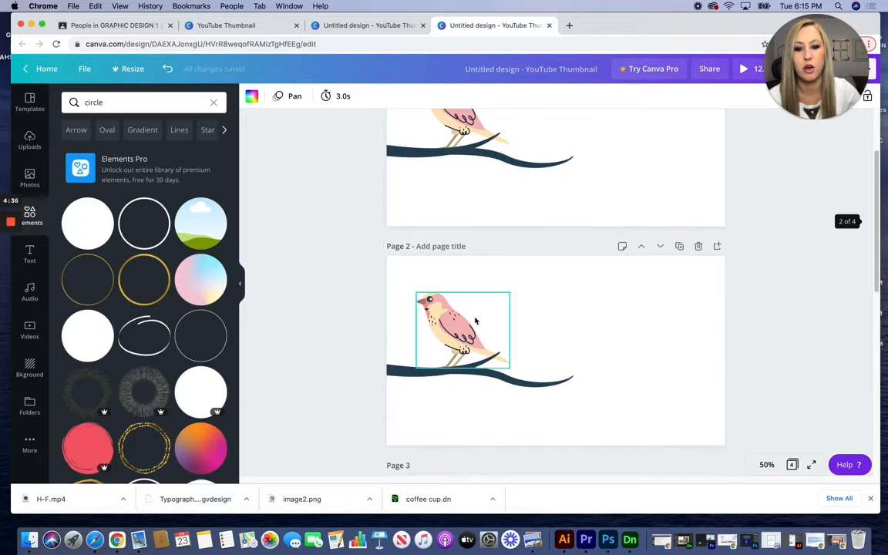
scroll(481, 341, down, 3)
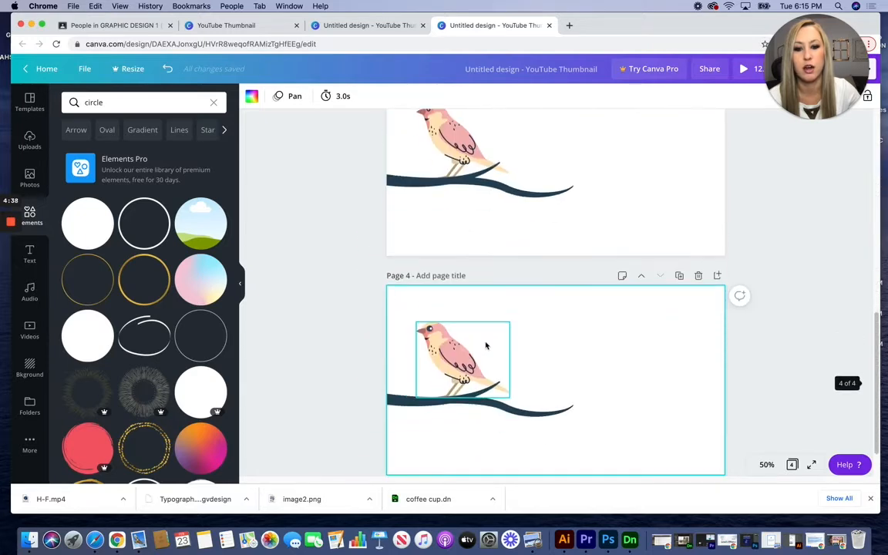
scroll(485, 346, up, 7)
click(556, 225)
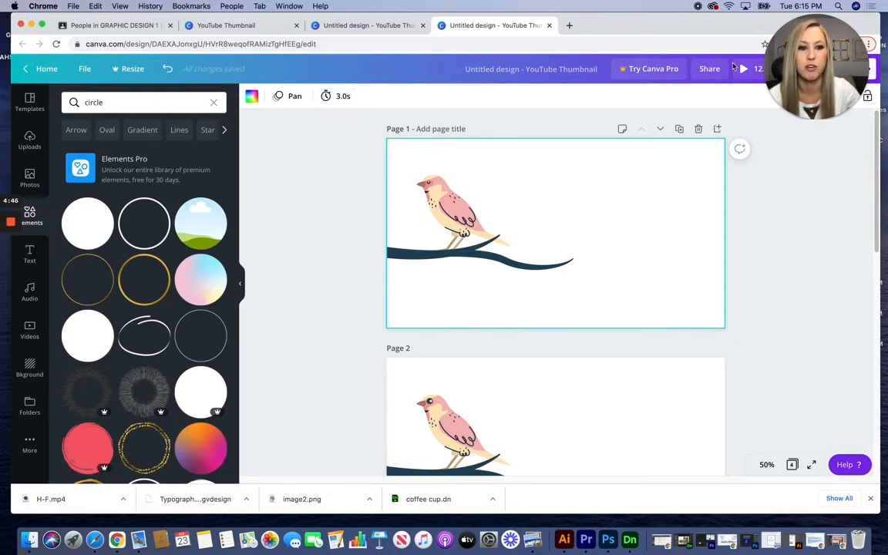
drag(703, 21, 555, 29)
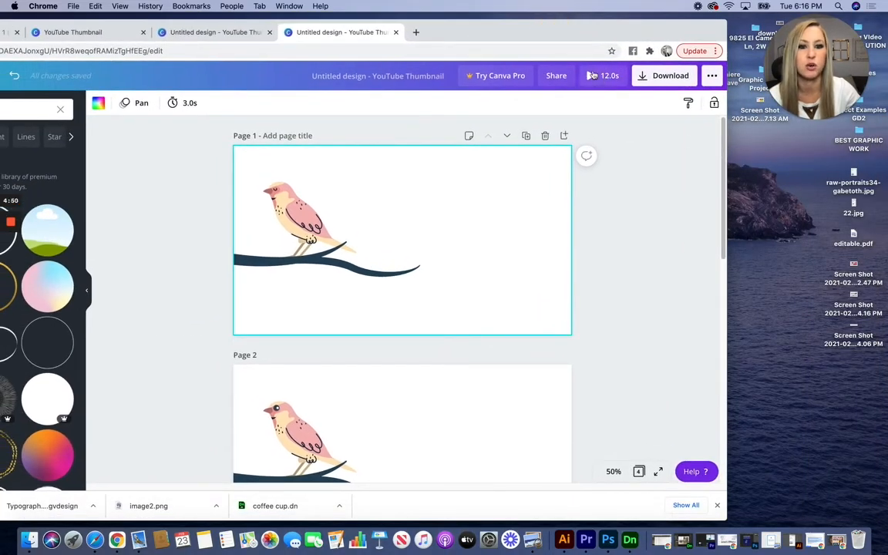
click(592, 75)
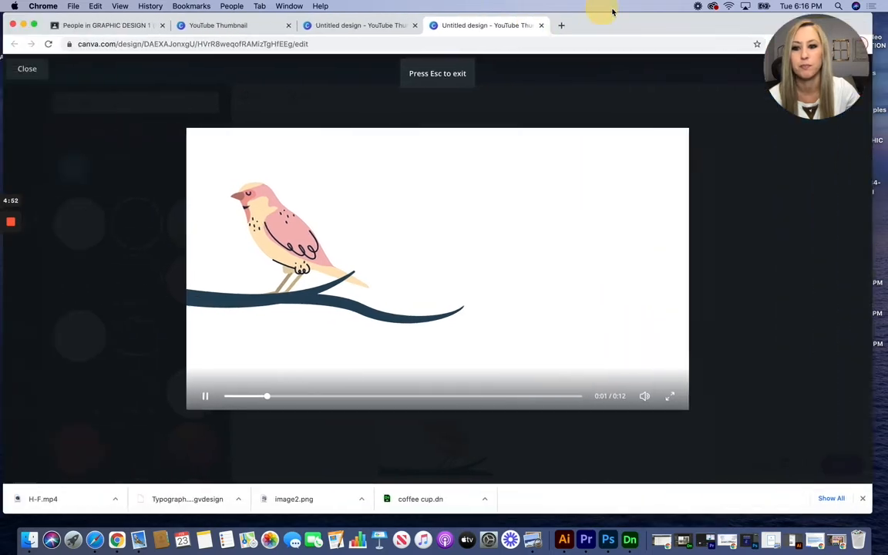
drag(612, 11, 672, 10)
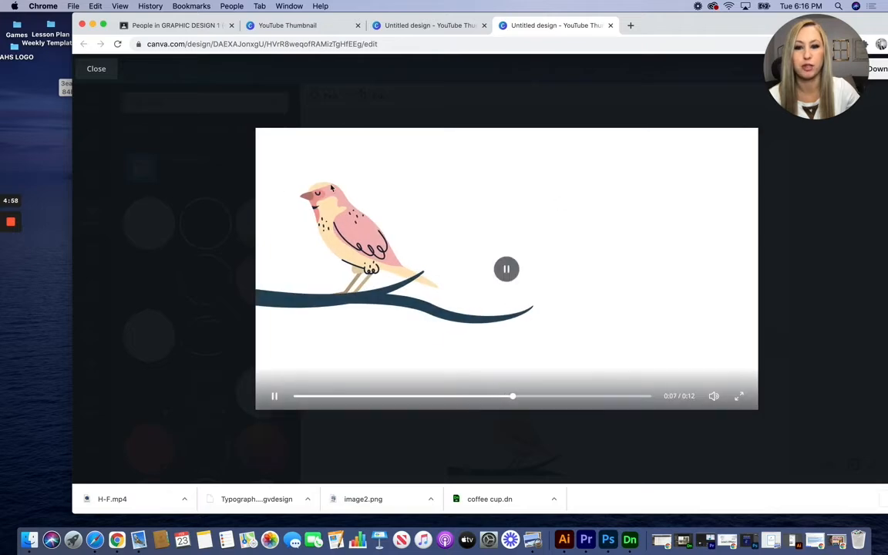
click(95, 69)
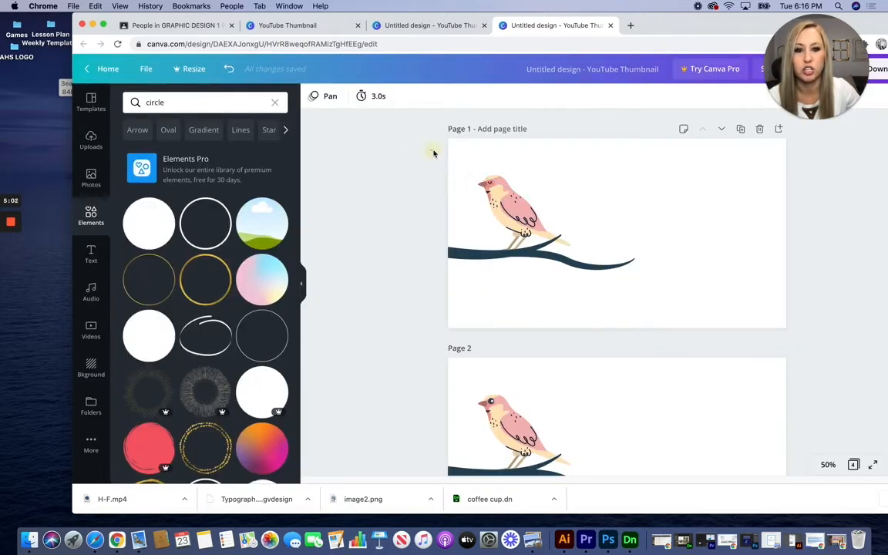
Set the page animation of page 1, the first closed-eye bird page, to None.
drag(433, 153, 570, 300)
click(389, 170)
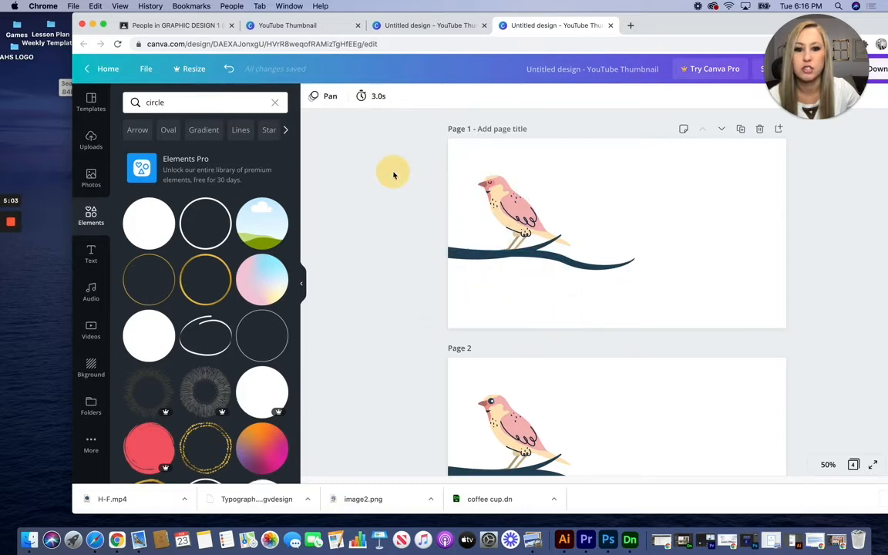
click(326, 95)
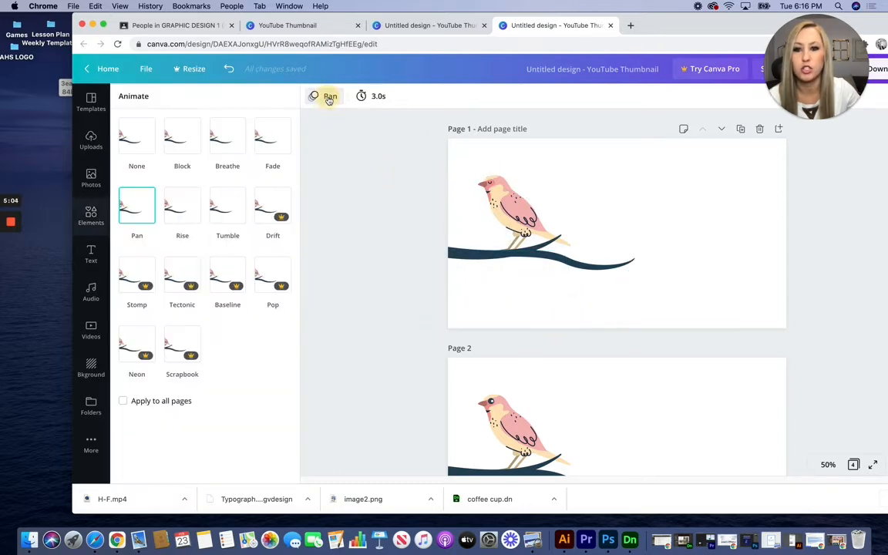
click(142, 138)
click(528, 368)
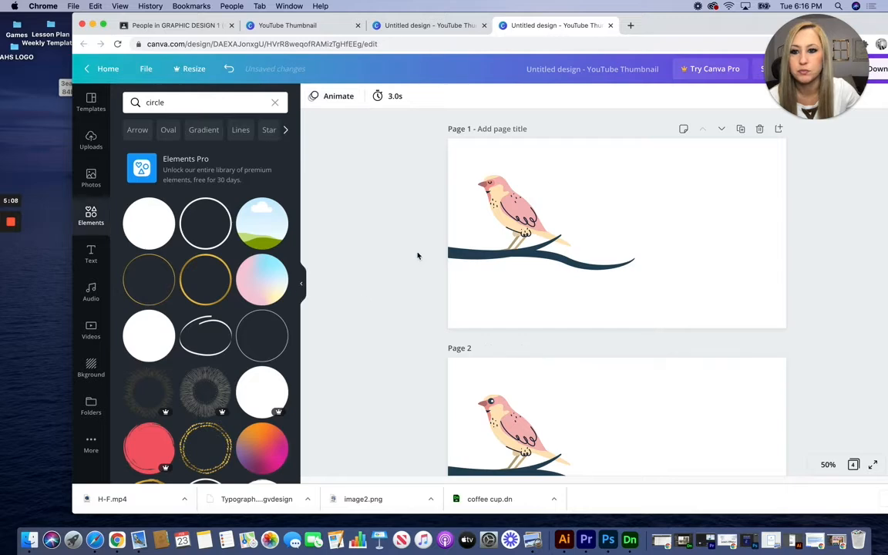
click(562, 385)
click(356, 285)
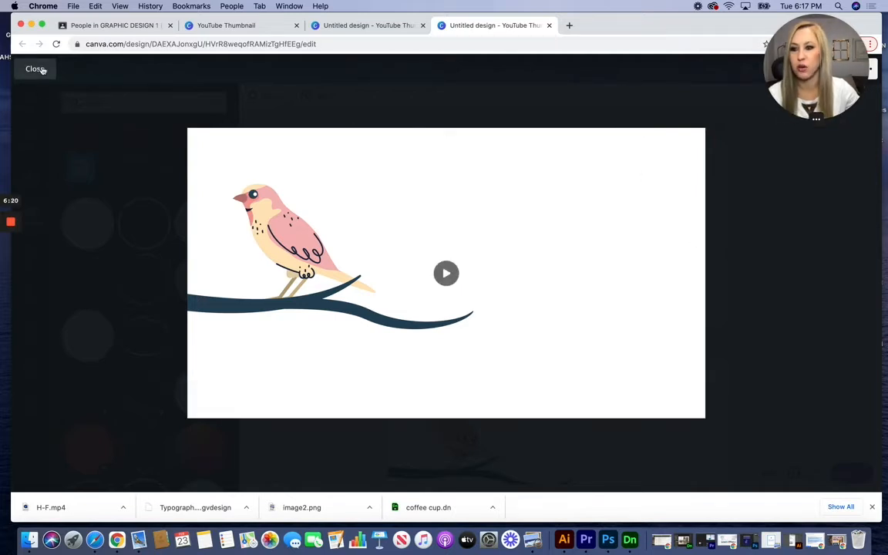
Close the animation preview and set the timing of page 1, the first closed-eye bird page, to 1.5 s.
click(35, 69)
click(555, 180)
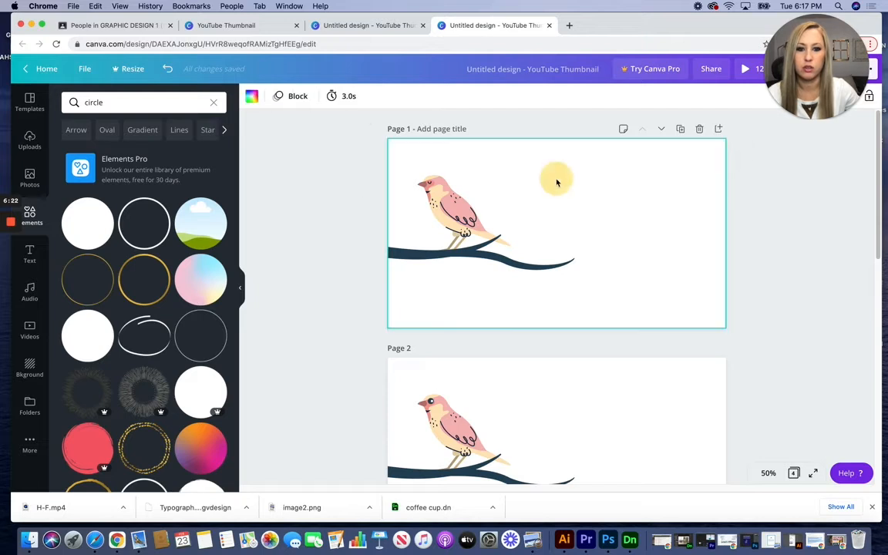
click(348, 98)
click(347, 98)
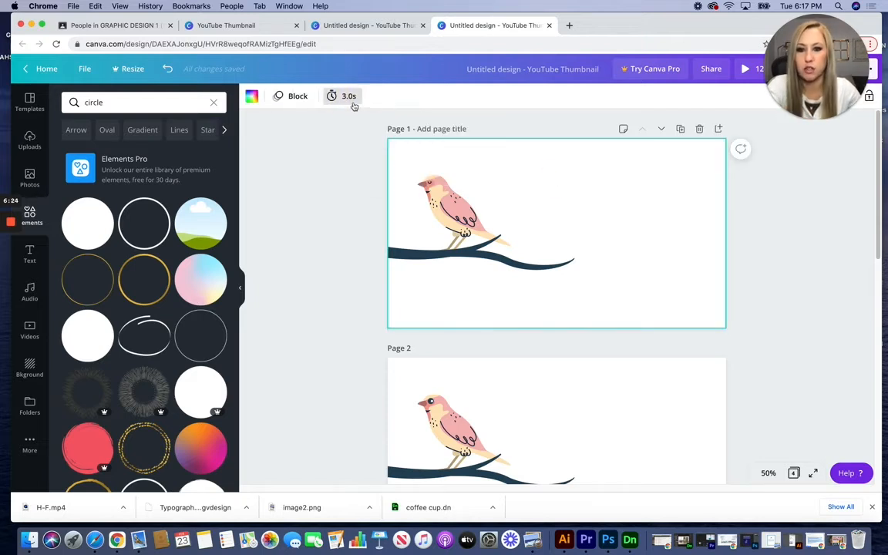
click(351, 100)
click(387, 133)
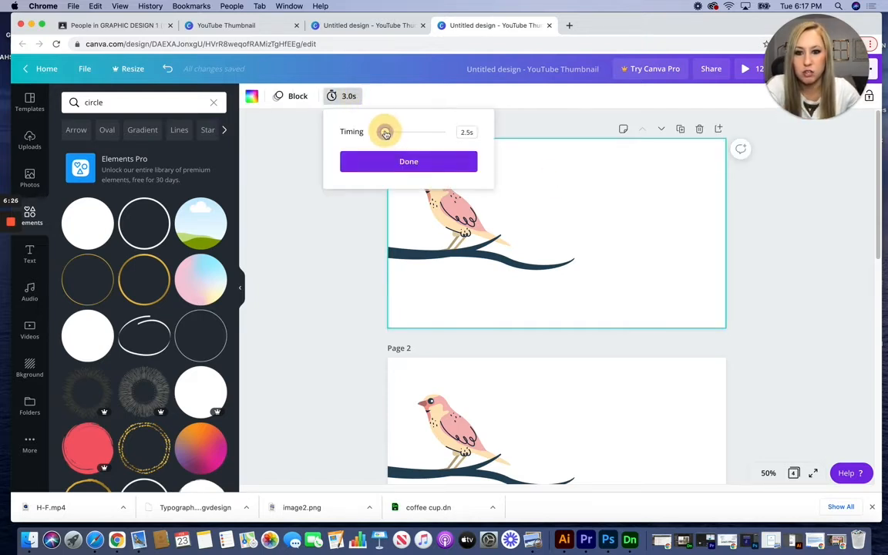
click(409, 164)
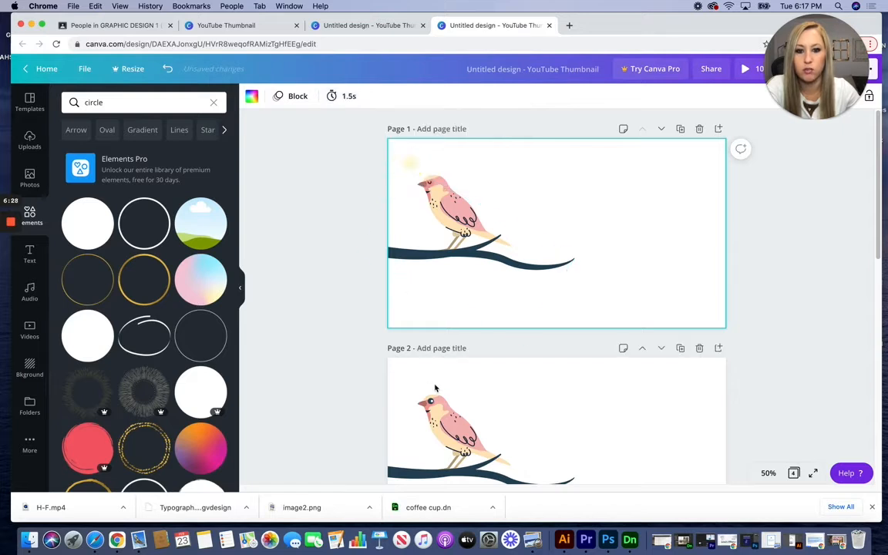
Set the timing of page 2, the first open-eye bird page, to 0.1 s.
click(469, 372)
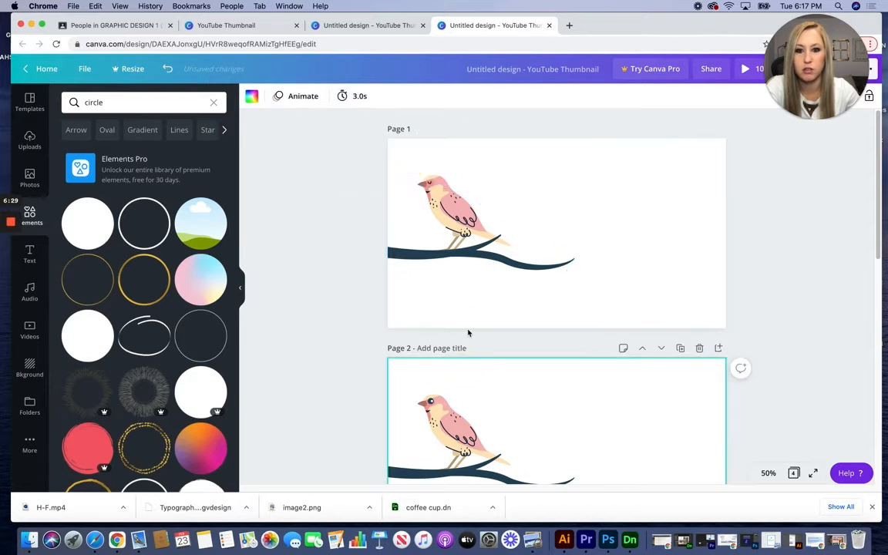
click(364, 98)
click(392, 134)
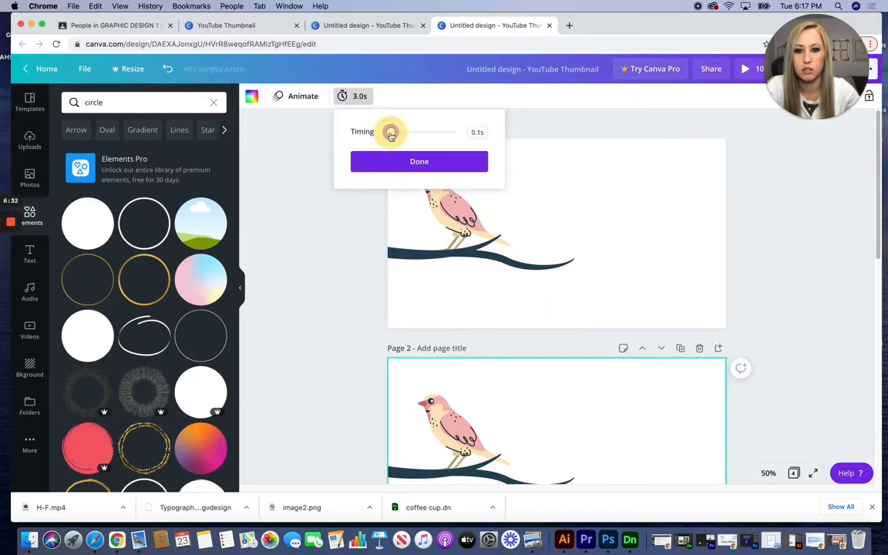
click(345, 329)
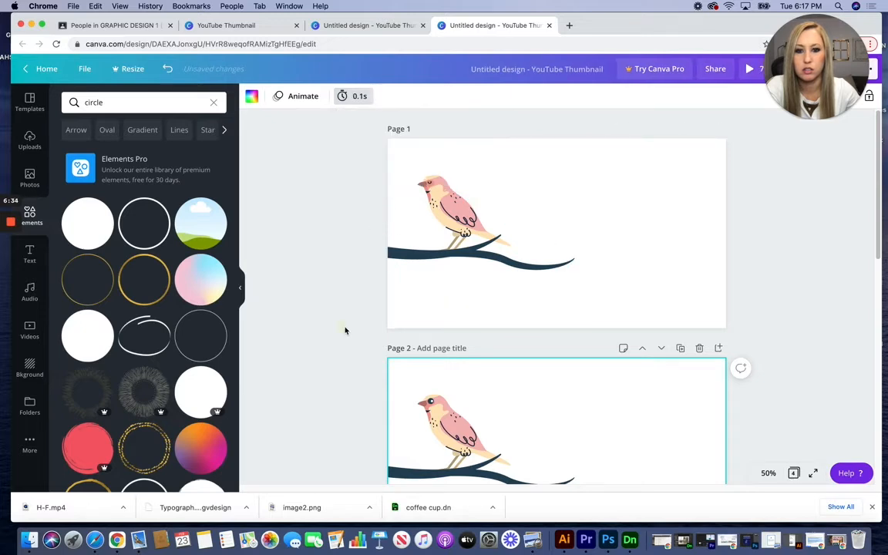
Shorten the timing of page 3, the second closed-eye bird page.
scroll(442, 403, down, 3)
click(511, 361)
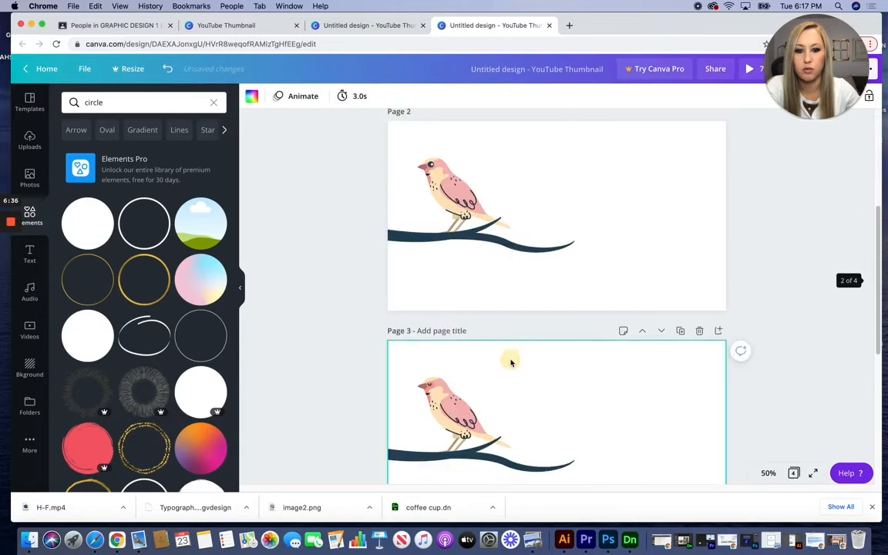
click(360, 96)
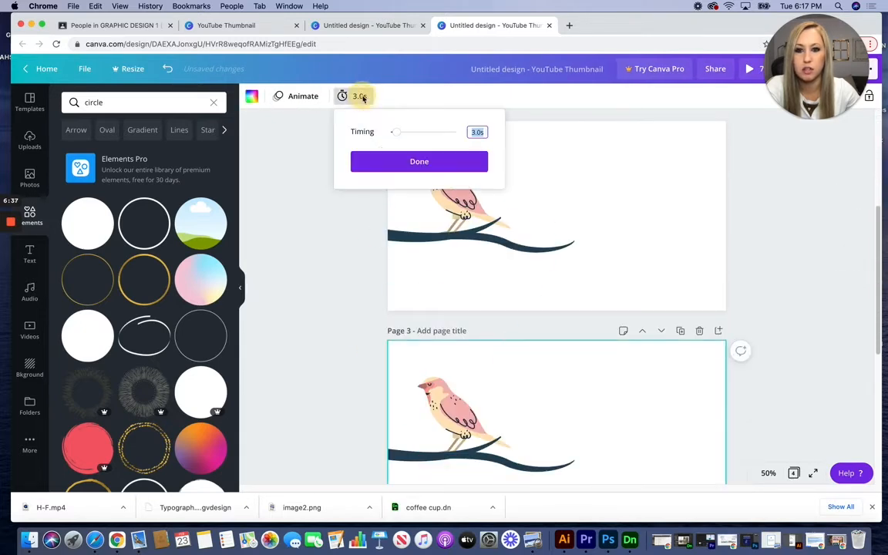
click(393, 133)
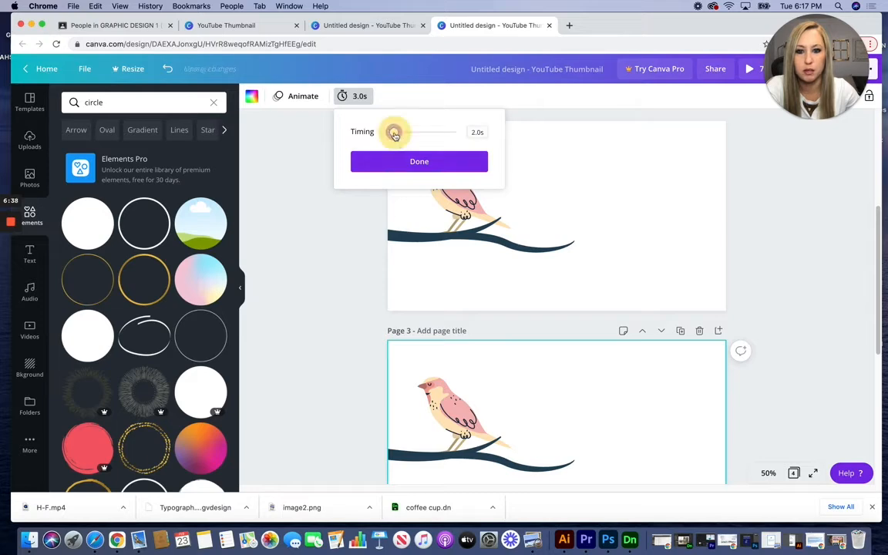
click(353, 296)
Confirm a timing of 3.0 s for page 4, the last open-eye bird page.
scroll(377, 331, down, 4)
click(518, 267)
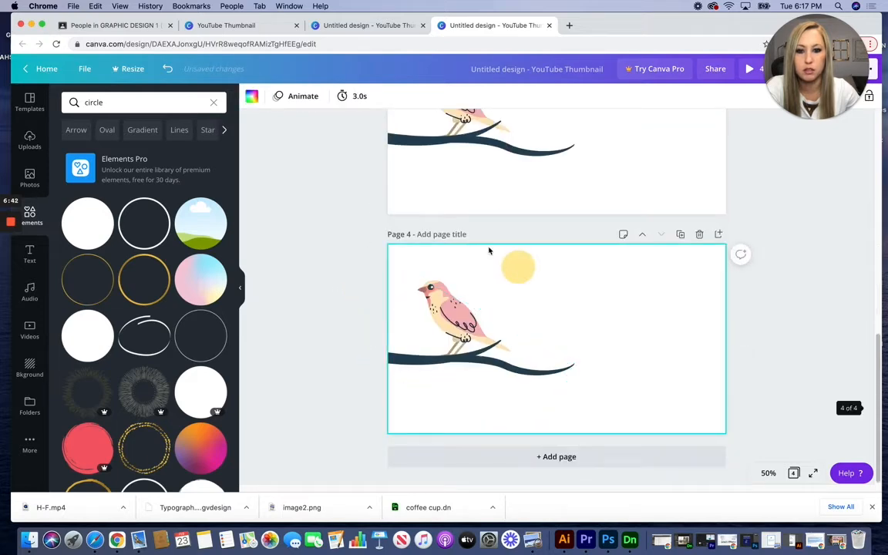
click(359, 96)
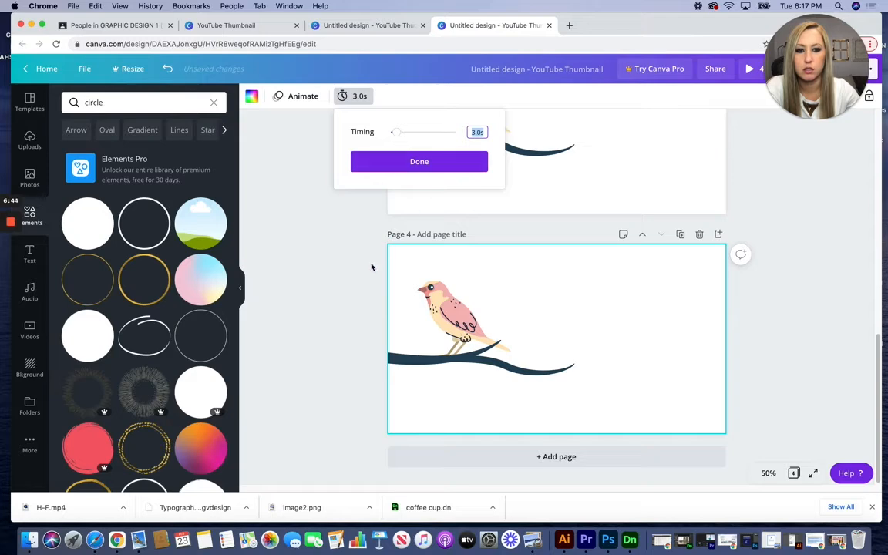
click(456, 163)
Play the animation preview to check the new page timings, then close it.
click(752, 72)
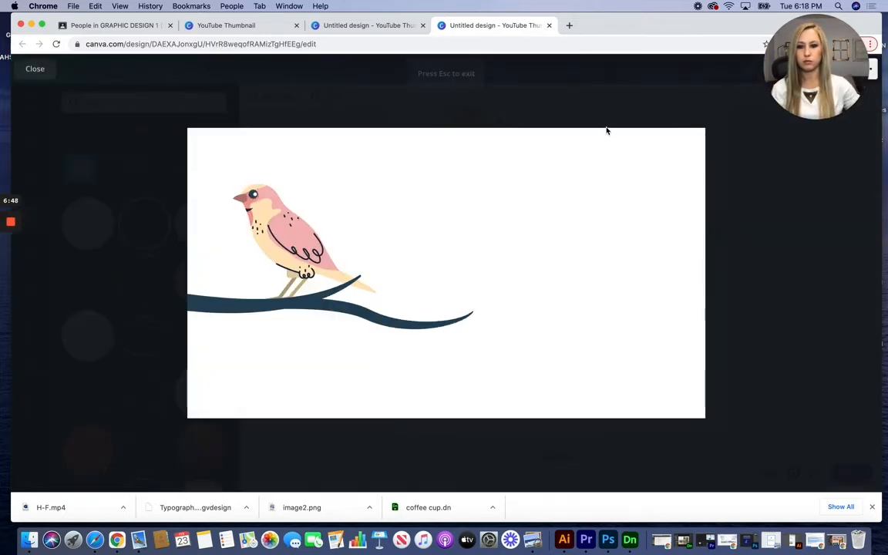
mouse_move(379, 175)
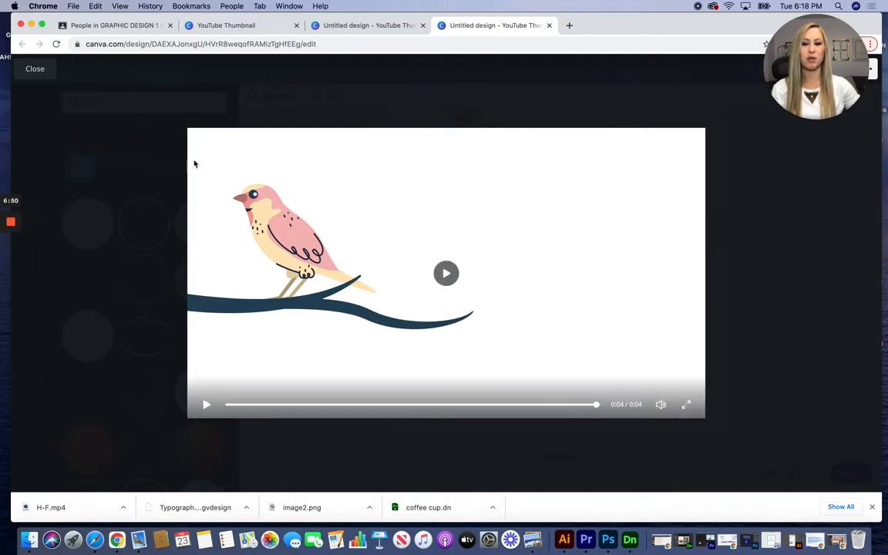
click(27, 68)
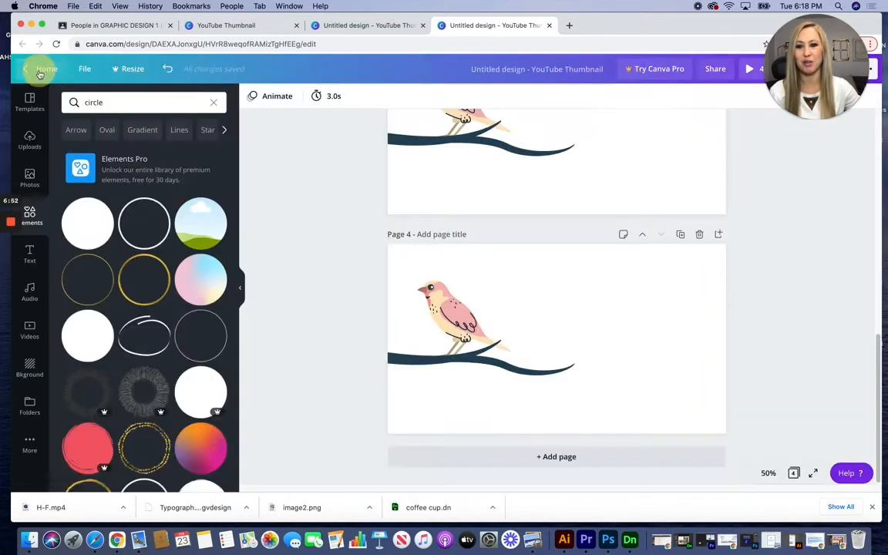
Search the elements for "wind" and add the gray swirling wind graphic to page 2.
scroll(314, 275, up, 10)
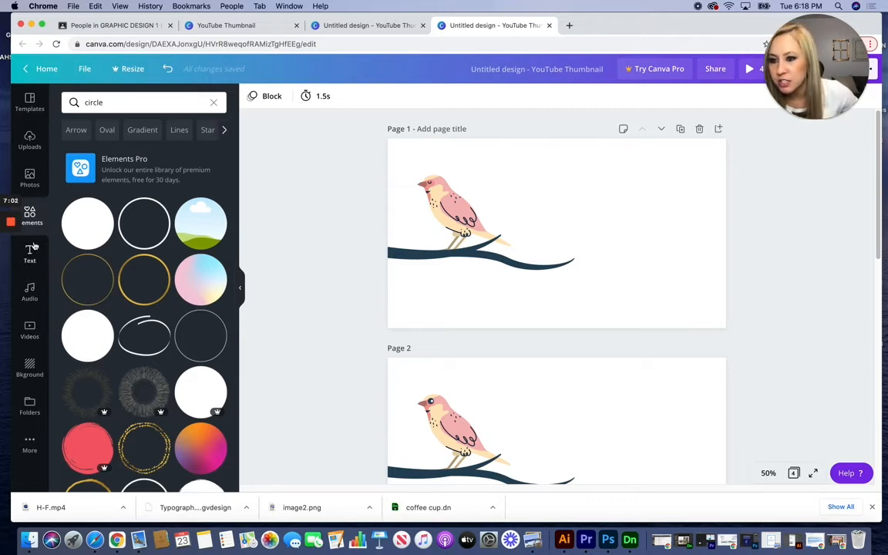
double_click(93, 101)
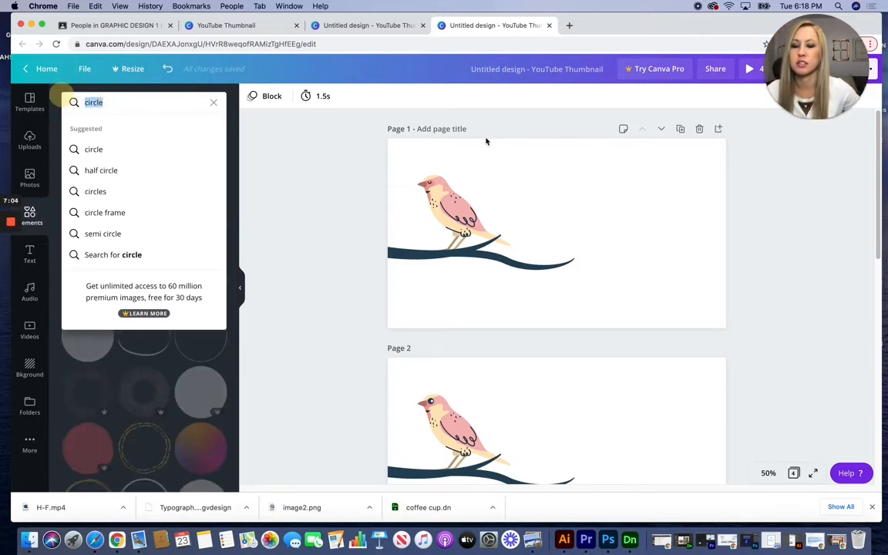
text(wind)
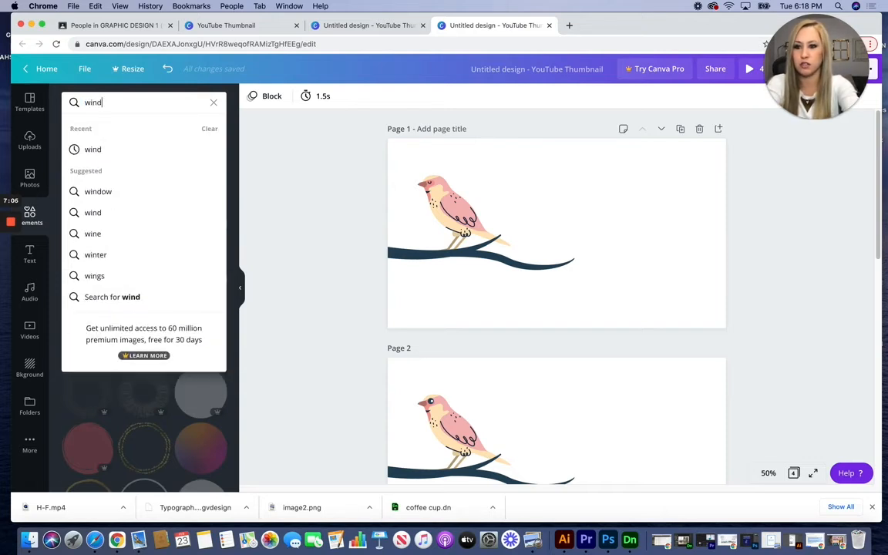
key(Return)
drag(135, 240, 532, 239)
Resize the wind graphic on page 2, rotate it so its curls face the bird, and place it behind the bird's tail side.
drag(492, 276, 480, 285)
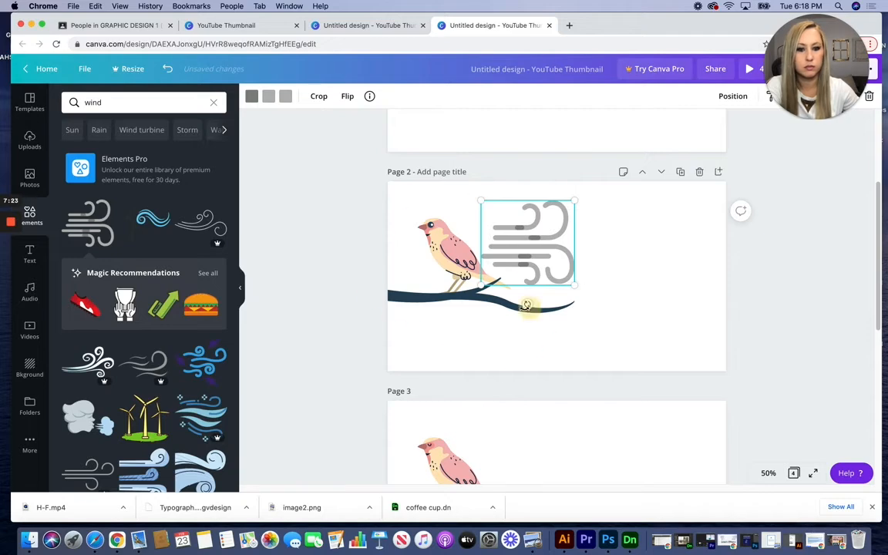
drag(525, 306, 502, 163)
drag(532, 226, 579, 228)
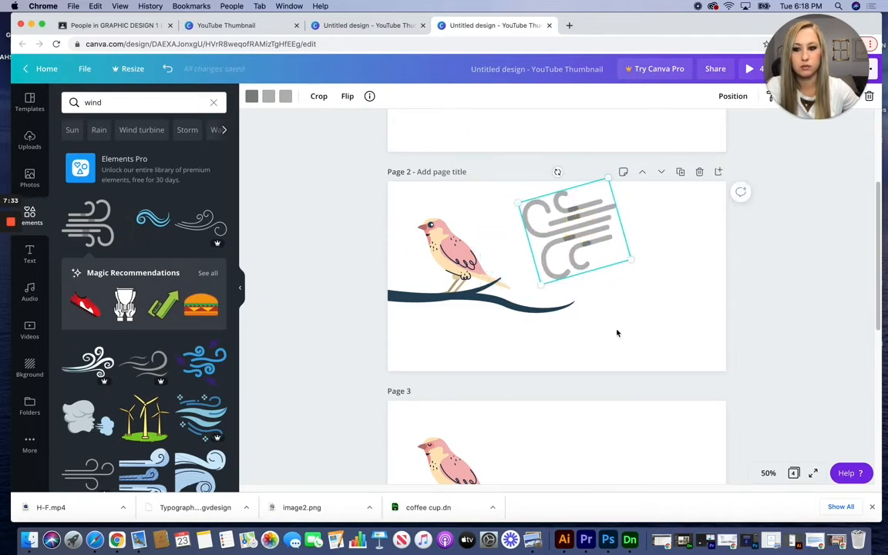
Deselect the wind graphic, play the animation preview with it included, and close the preview.
click(487, 249)
click(751, 70)
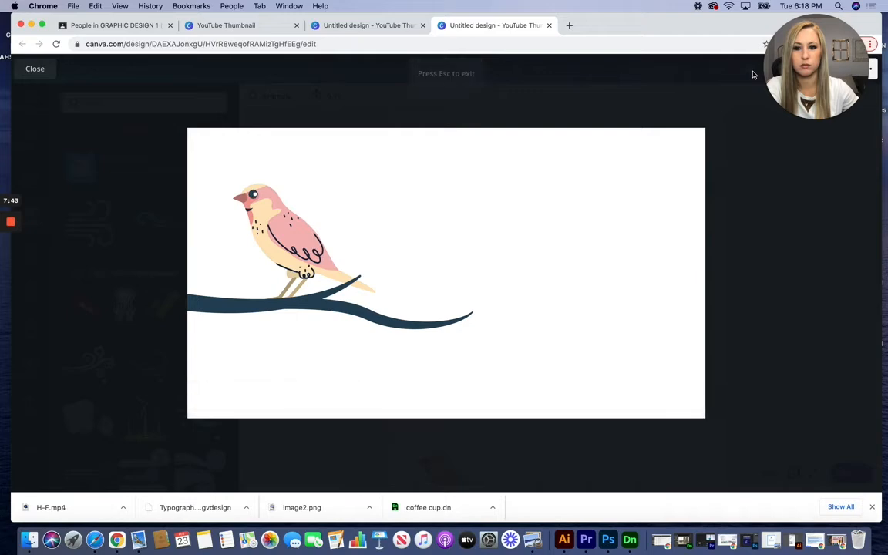
click(39, 79)
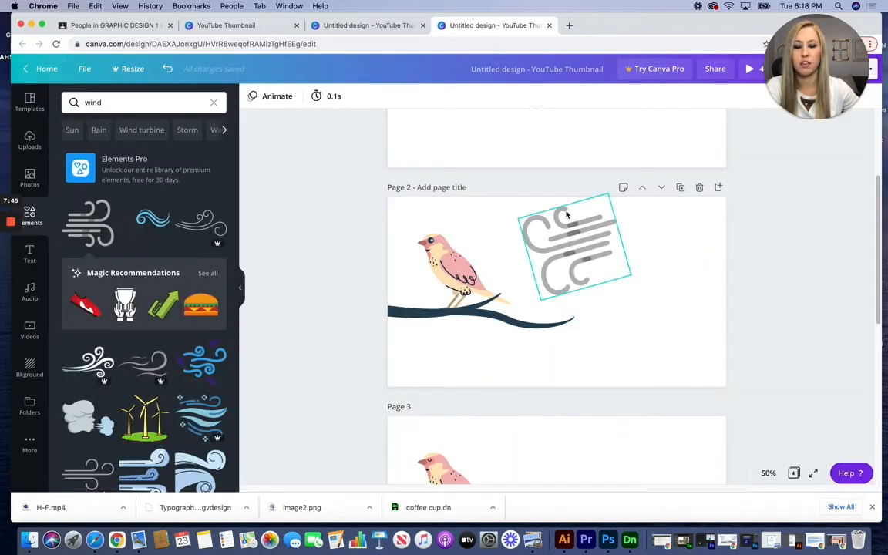
Search the elements for "feather" and add the free brown feather graphic to page 3.
scroll(572, 336, down, 2)
scroll(539, 342, down, 2)
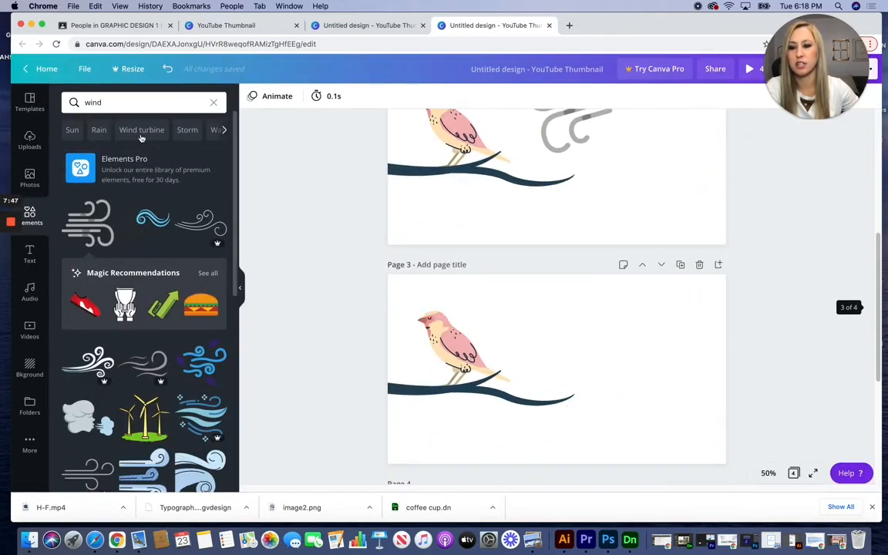
click(118, 103)
double_click(85, 105)
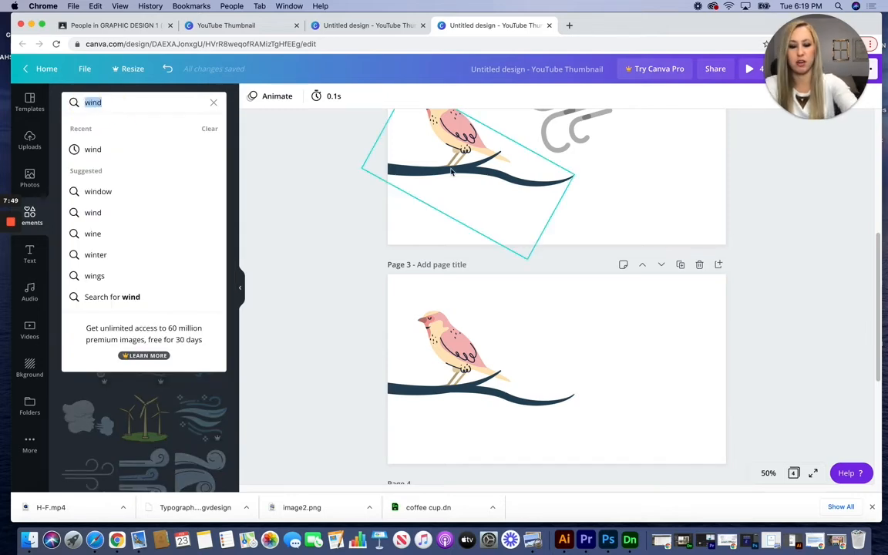
text(feather)
key(Return)
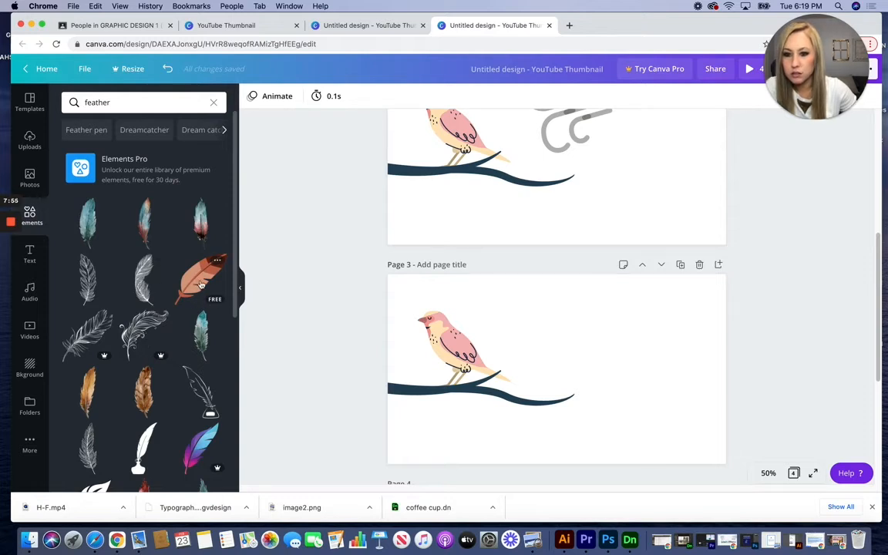
click(199, 285)
Shrink the brown feather on page 3, rotate it with its quill toward the bird's head, and place it over the wing.
drag(563, 365, 498, 309)
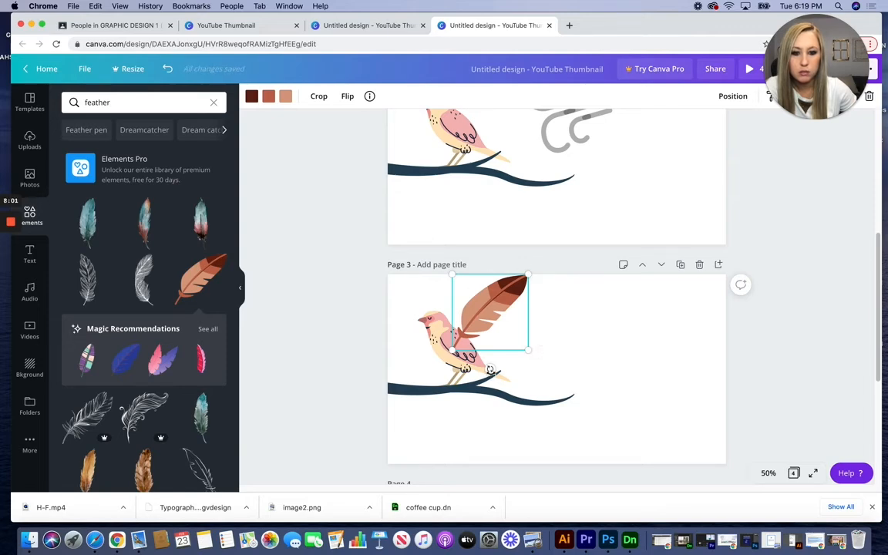
drag(490, 370, 436, 328)
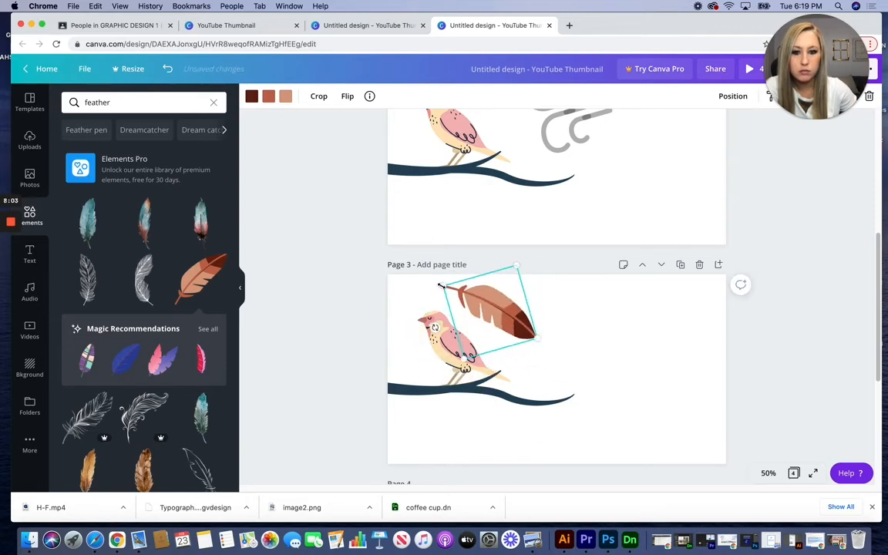
drag(440, 285, 464, 340)
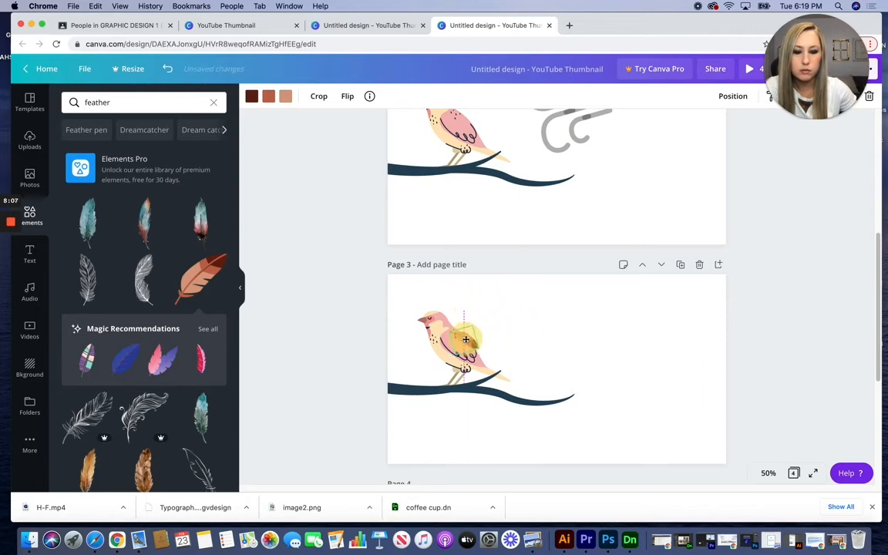
drag(466, 340, 467, 341)
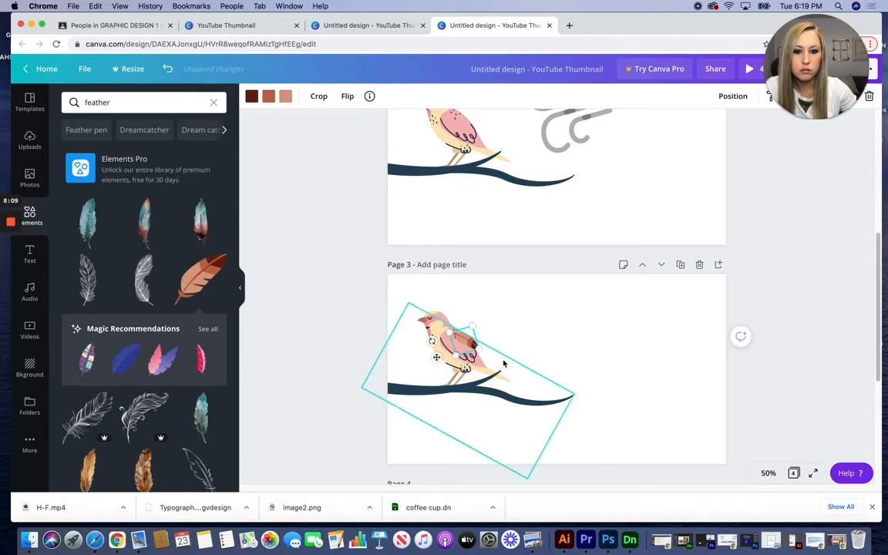
scroll(577, 385, down, 2)
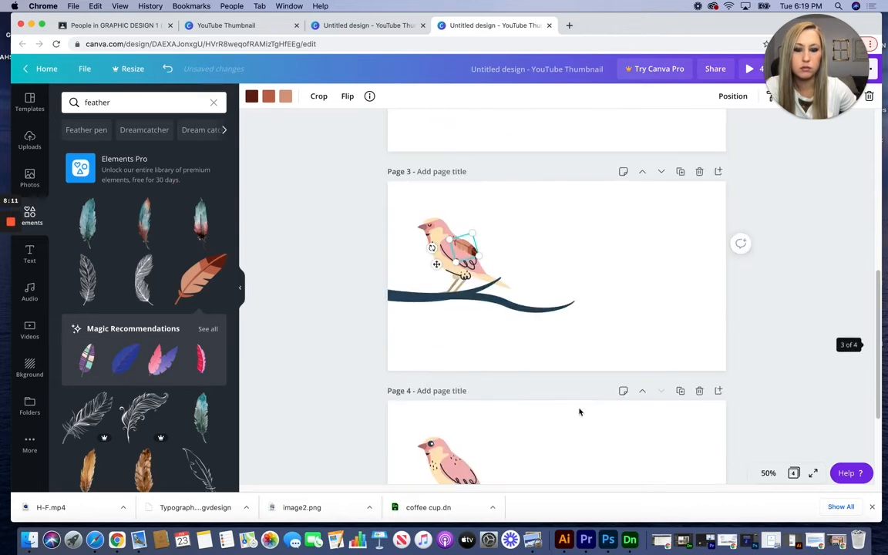
scroll(601, 353, up, 2)
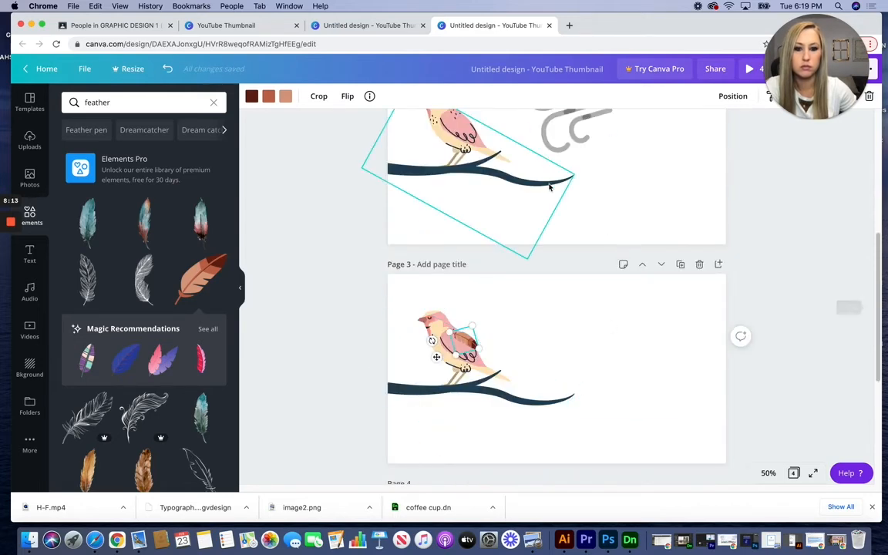
Copy the wind graphic from page 2 and paste it onto page 4 beside the bird.
click(576, 141)
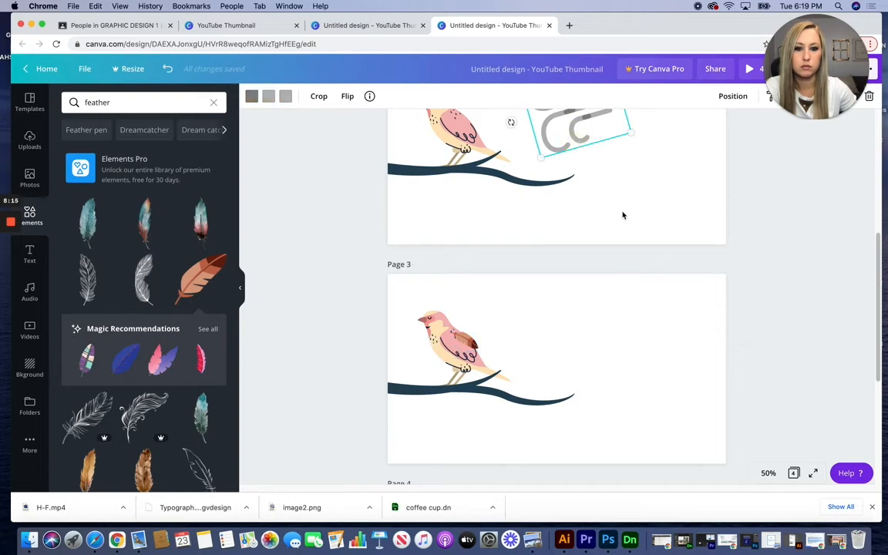
scroll(609, 231, down, 4)
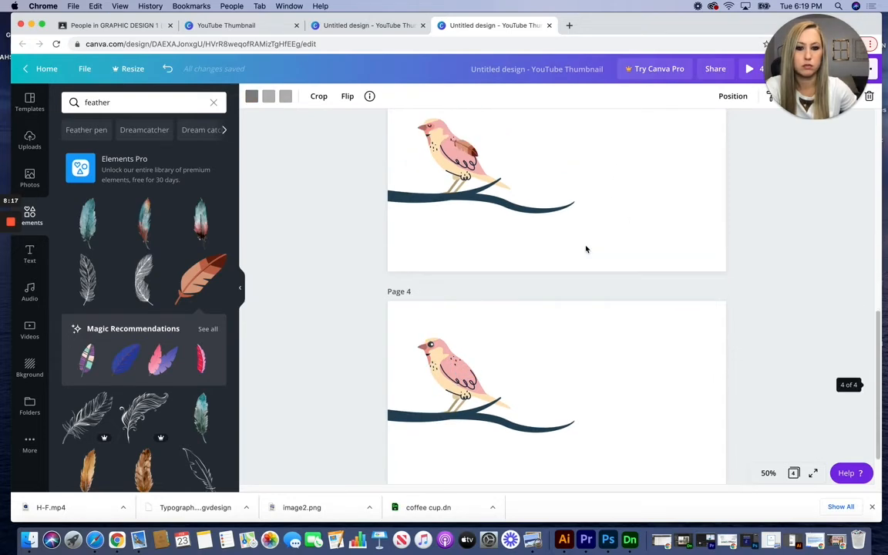
click(583, 351)
key(cmd+v)
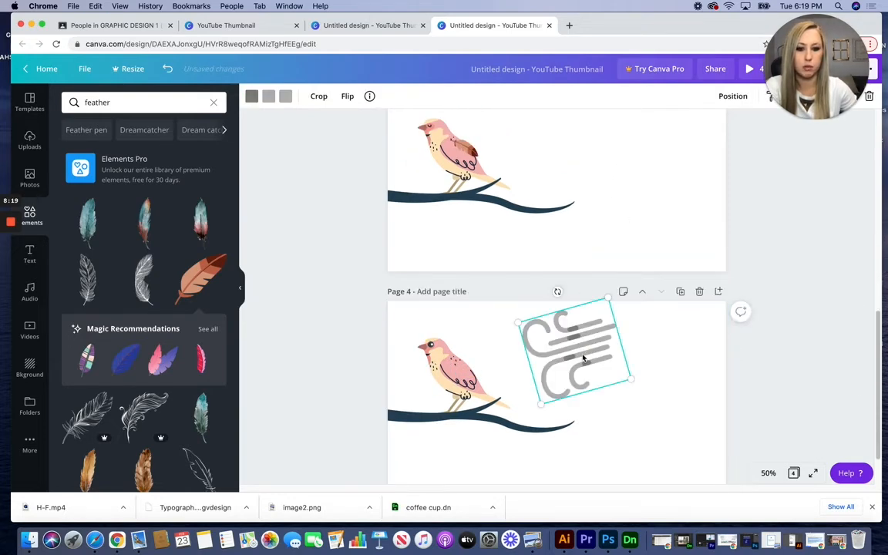
Copy the brown feather from page 3 to page 4, shifting and tilting it so it starts to lift off the wing.
scroll(470, 201, up, 1)
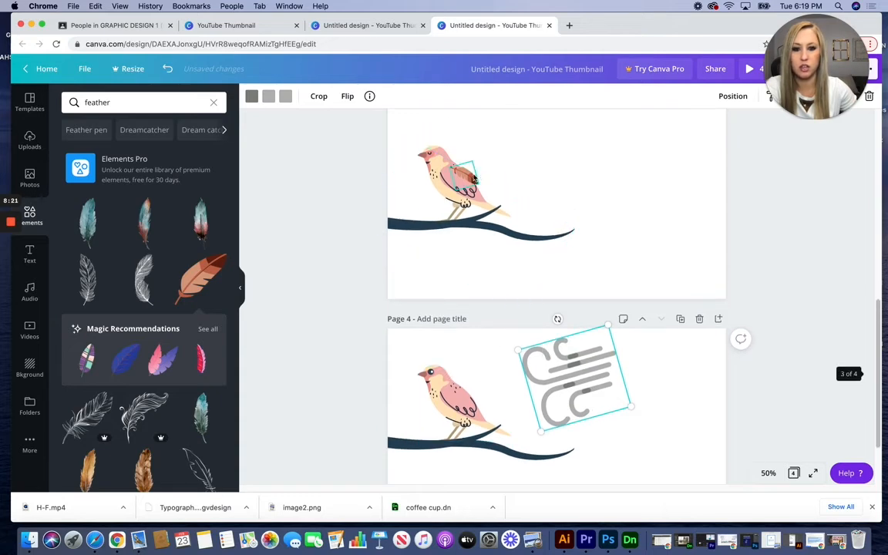
click(473, 178)
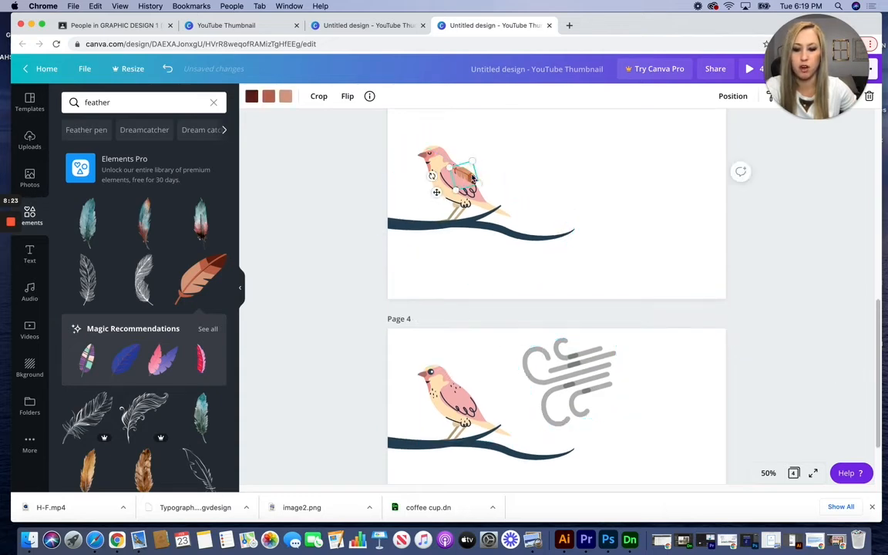
key(cmd+c)
click(506, 357)
key(cmd+v)
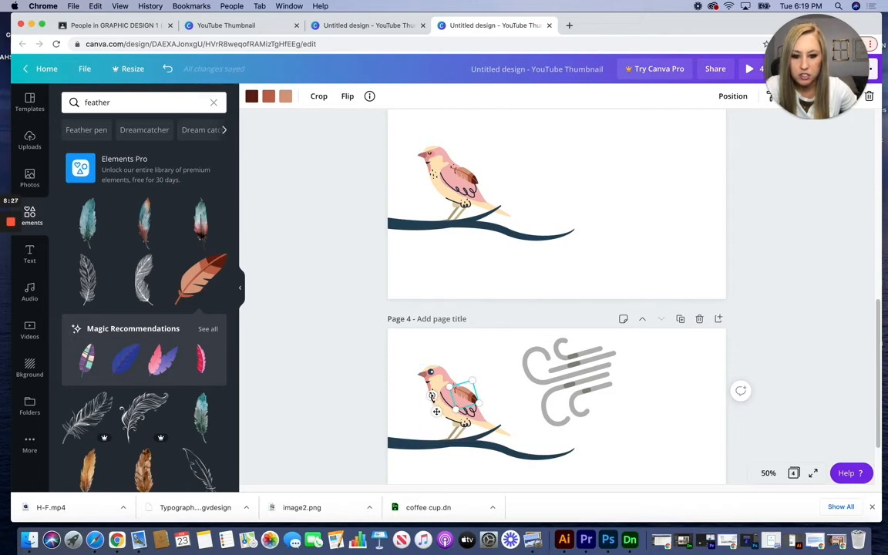
drag(436, 412, 466, 389)
Duplicate page 4 and delete the wind graphic from the new page 5.
scroll(672, 388, down, 2)
click(670, 382)
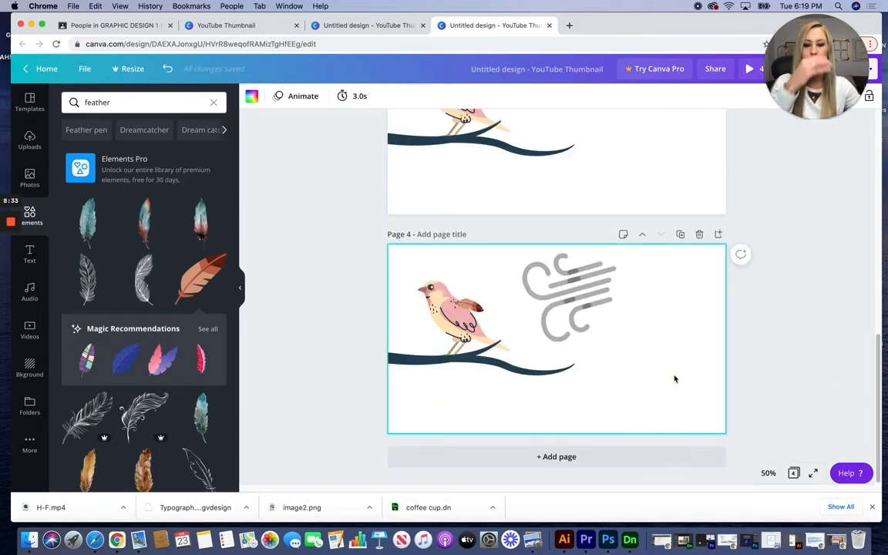
click(679, 234)
click(579, 320)
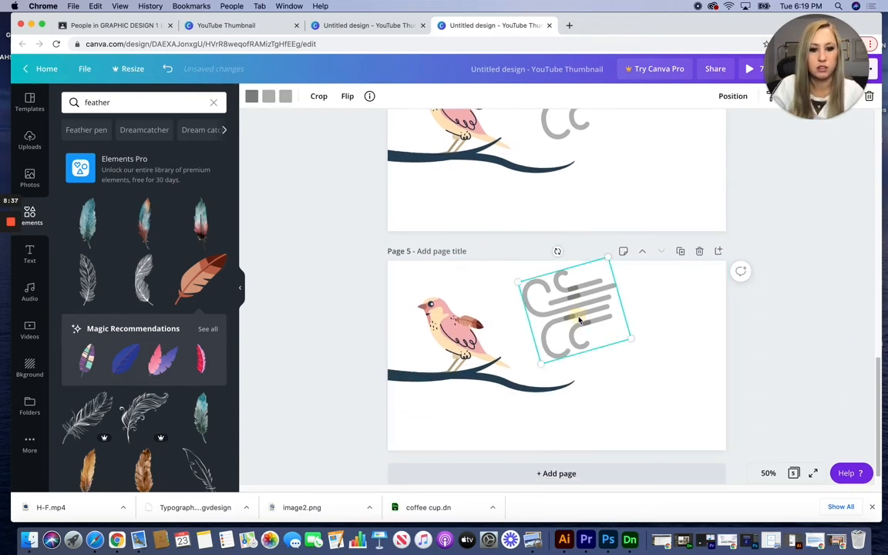
key(Delete)
Move the feather on page 5 off the wing to just above the bird's back, rotated nearly horizontal.
click(461, 323)
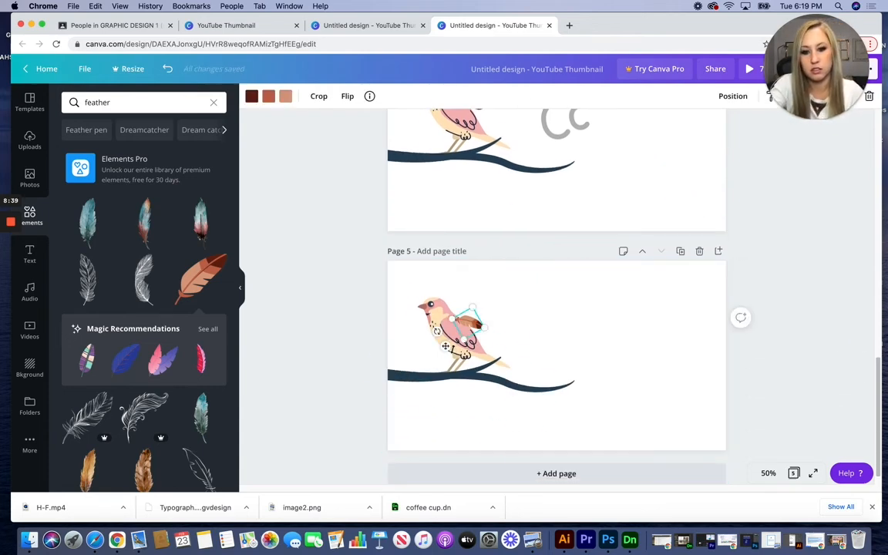
drag(445, 346, 480, 317)
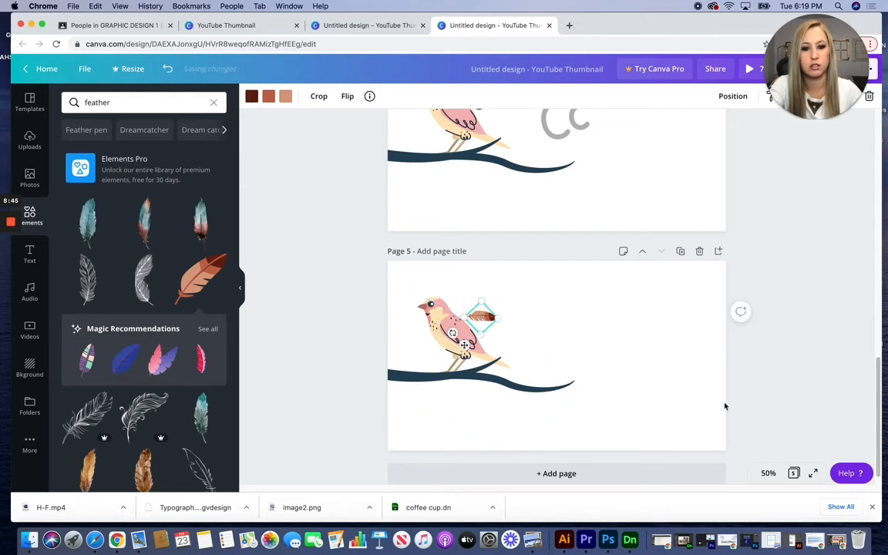
scroll(752, 405, down, 1)
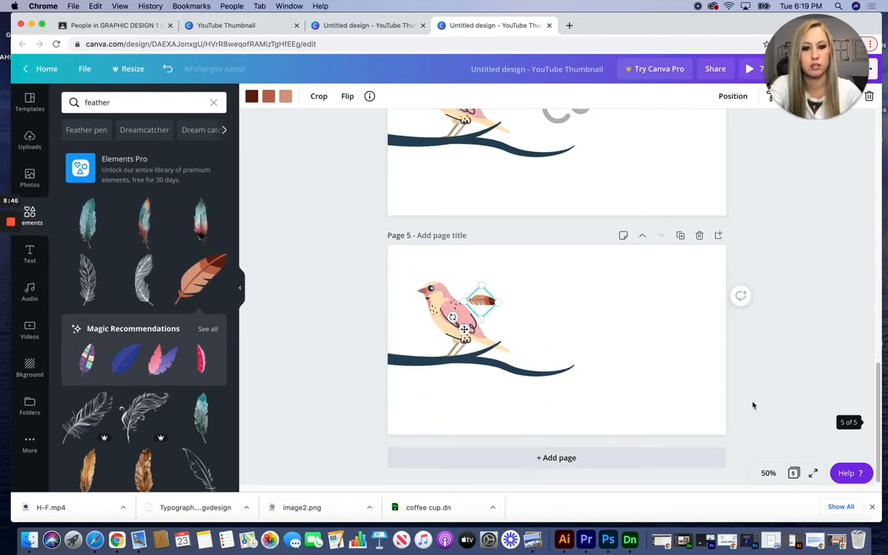
Duplicate page 5, then on page 6 move the feather slightly farther behind the bird with its tip tilted downward.
click(638, 311)
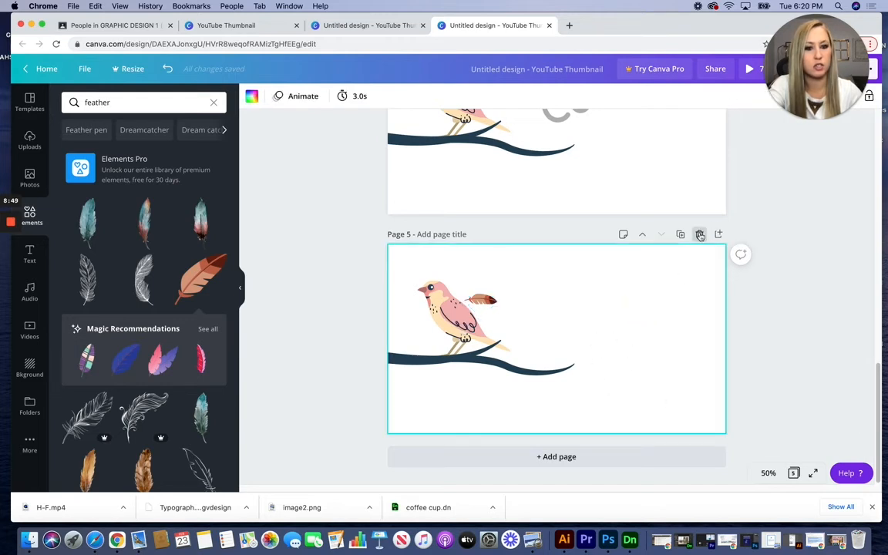
click(681, 234)
click(483, 302)
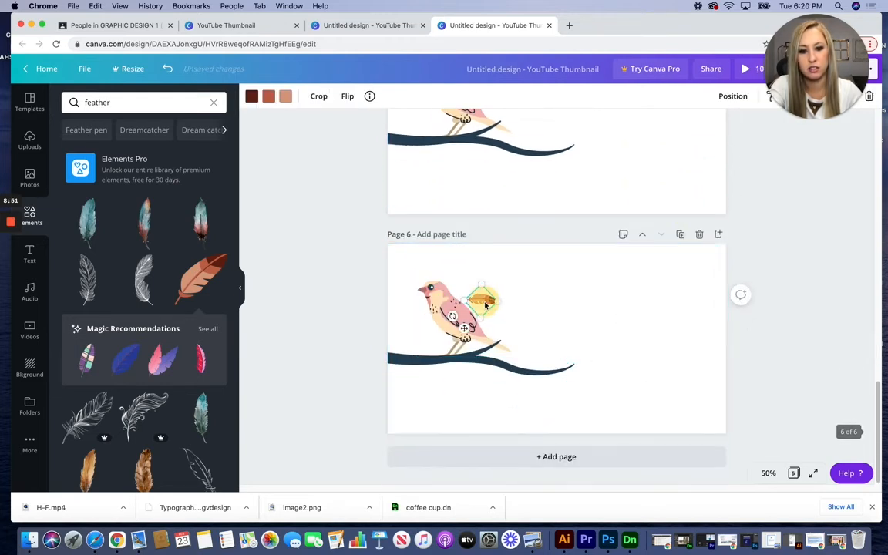
drag(481, 305, 456, 301)
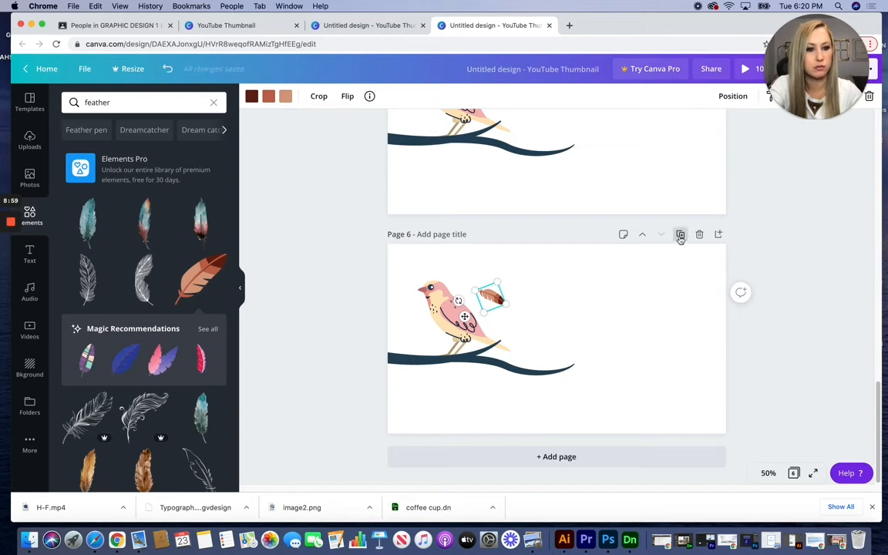
Duplicate page 6, then on page 7 move the feather farther from the bird and slightly higher, rotated nearly level.
click(655, 306)
click(679, 234)
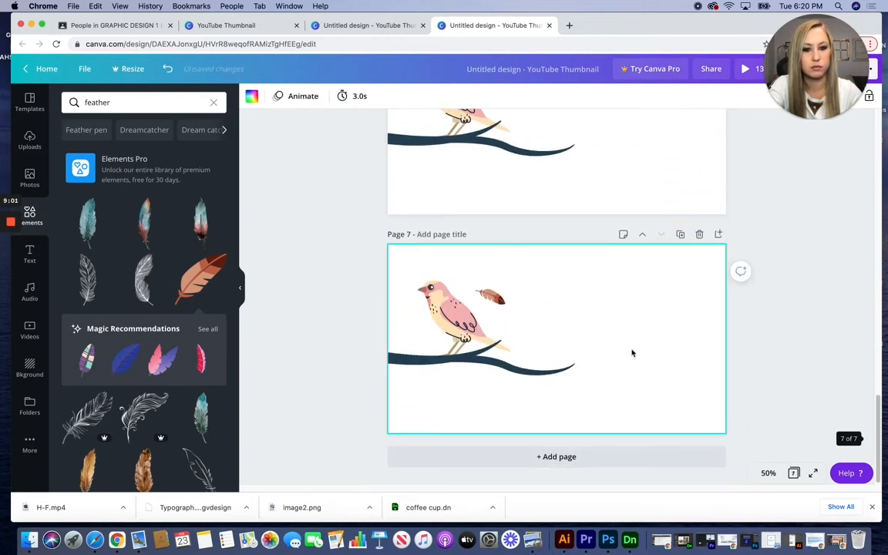
click(487, 298)
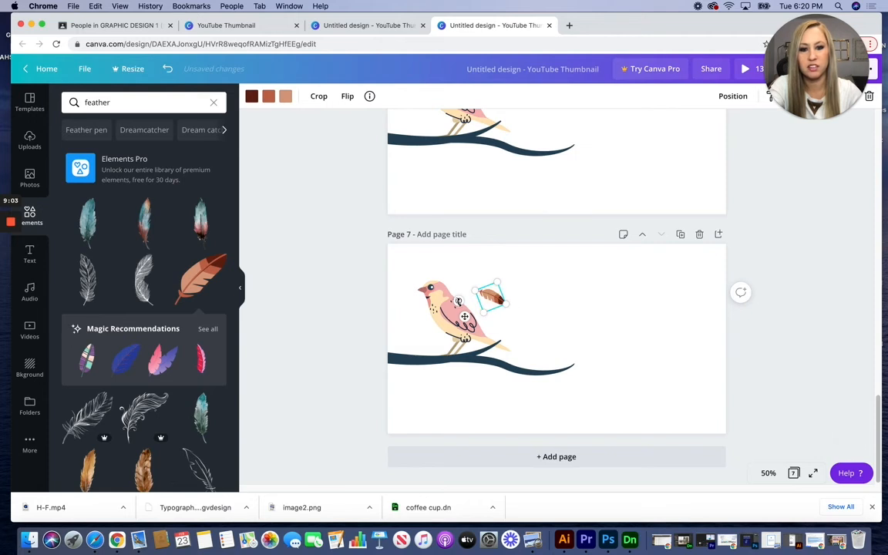
drag(465, 316, 520, 291)
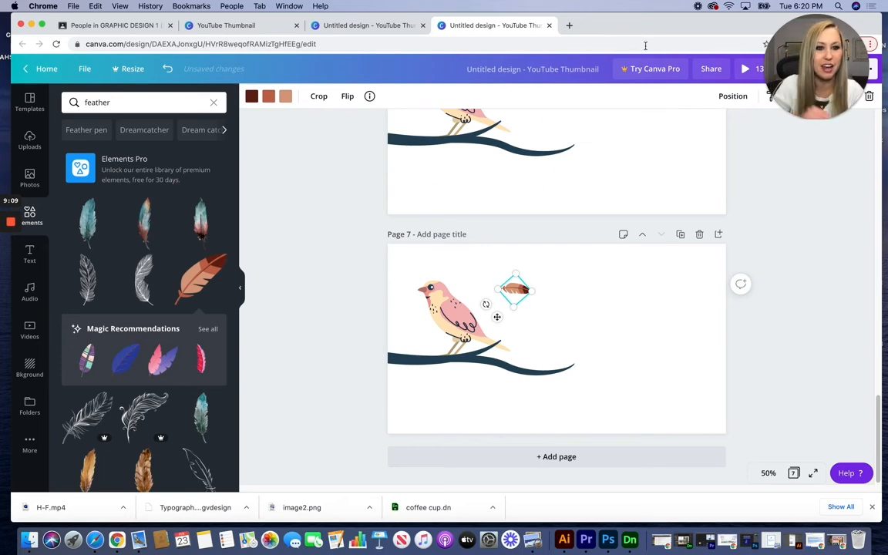
Shift the browser window to reach the preview control, play the seven-page animation, and close the preview.
drag(668, 18, 625, 16)
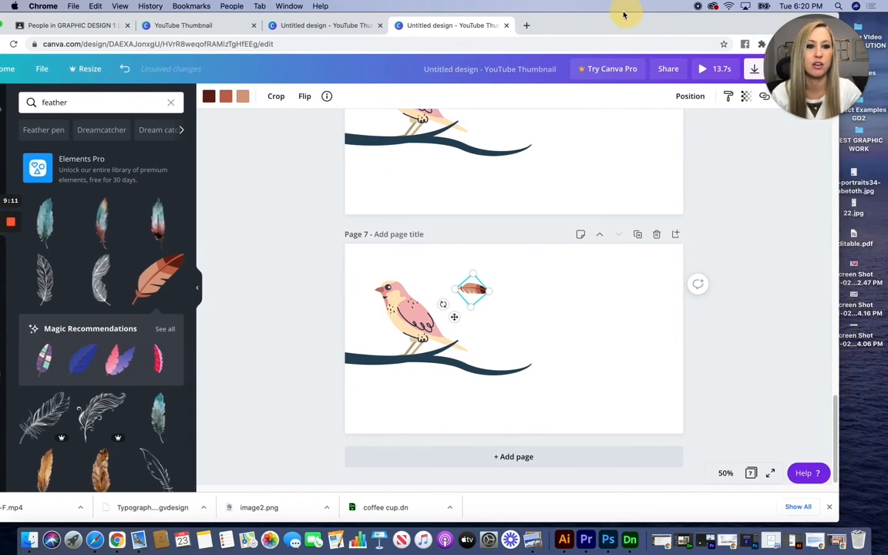
click(704, 69)
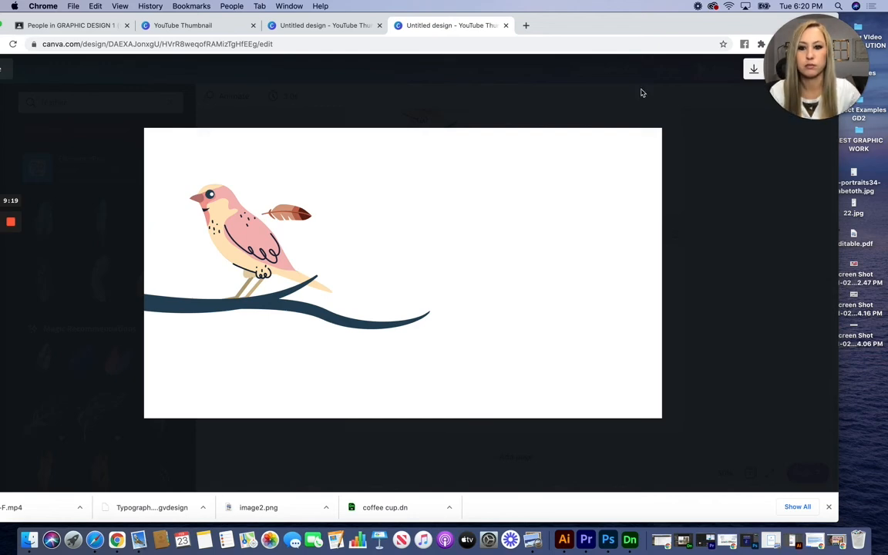
drag(581, 26, 639, 21)
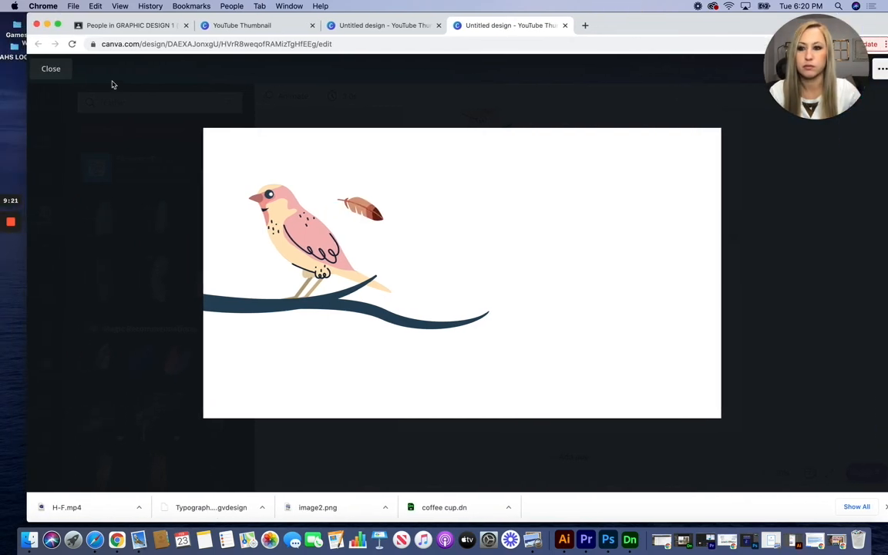
click(64, 74)
Set the timing of page 4, with the wind graphic and feather, to 0.1 seconds.
scroll(482, 404, up, 10)
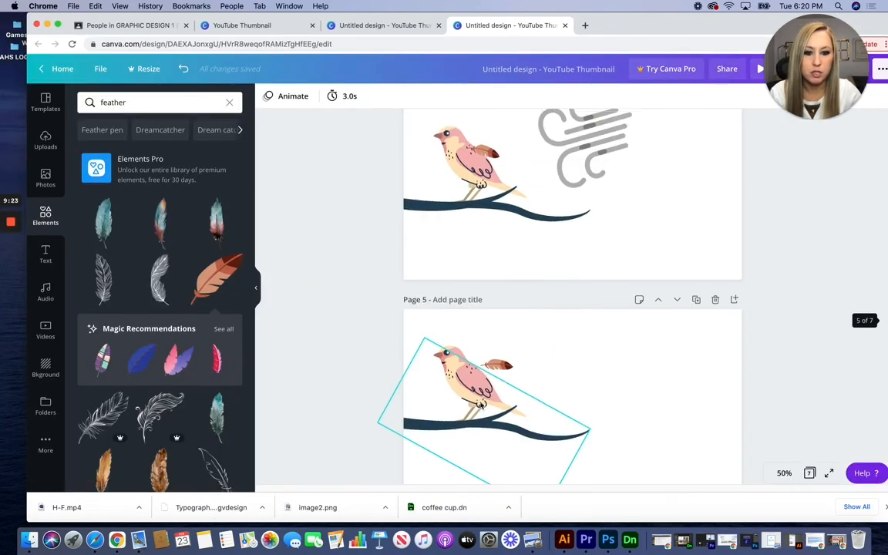
click(638, 390)
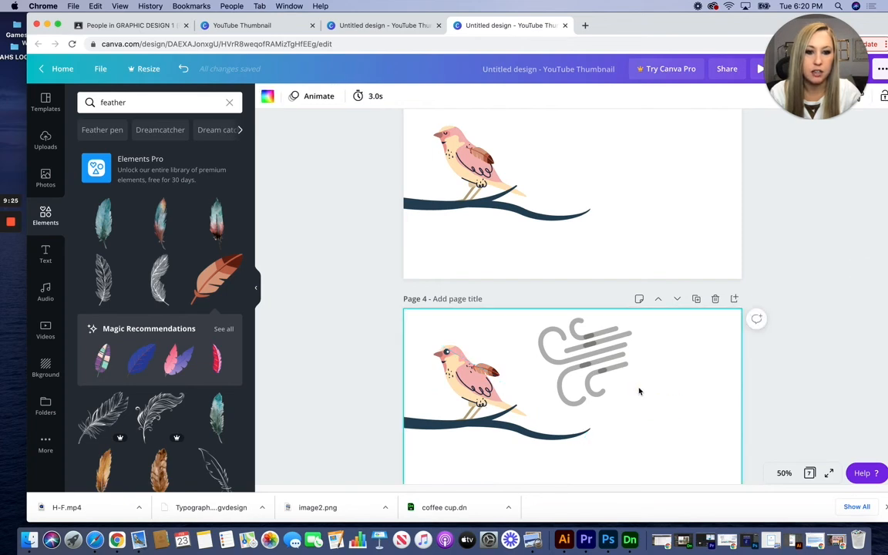
click(368, 97)
drag(411, 132, 395, 134)
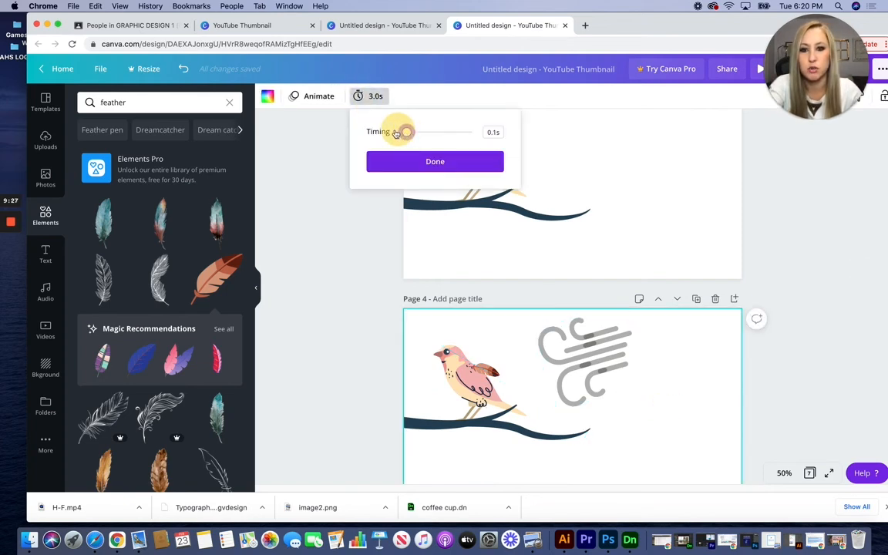
click(604, 185)
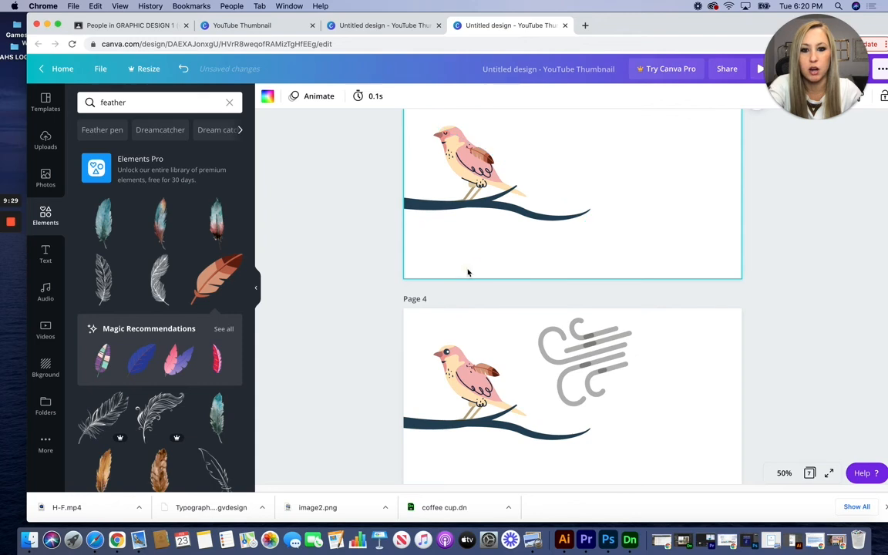
Set the timing of page 5 to 0.1 seconds.
scroll(531, 321, down, 5)
click(635, 301)
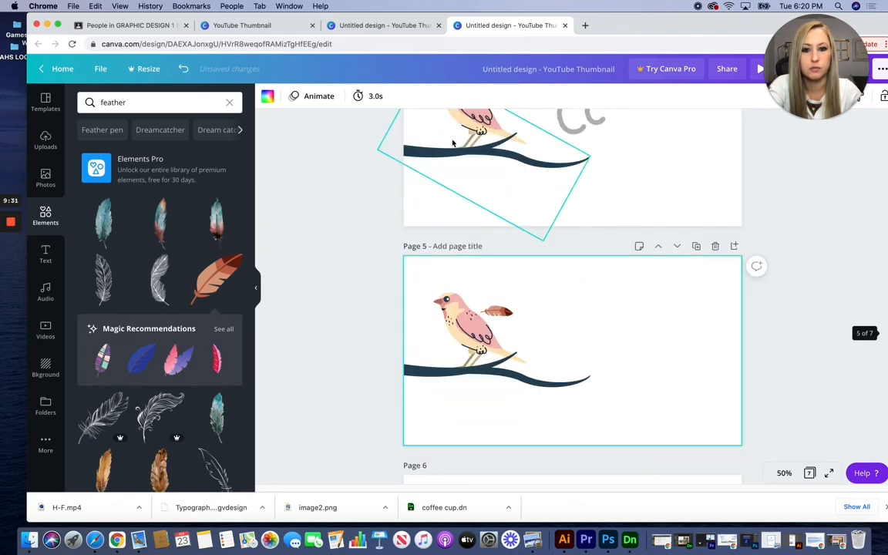
click(383, 99)
drag(476, 132, 369, 131)
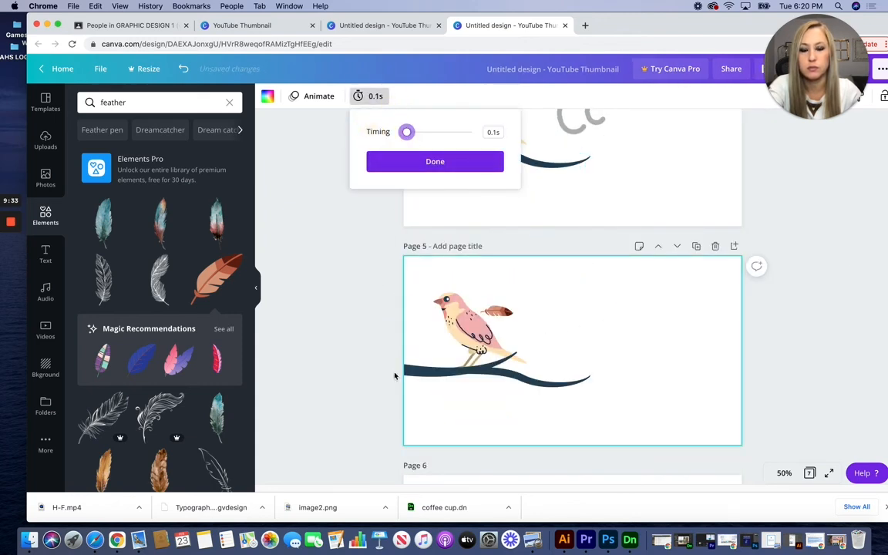
Set the timing of page 6 to 0.1 seconds.
scroll(512, 377, down, 1)
click(654, 348)
click(367, 96)
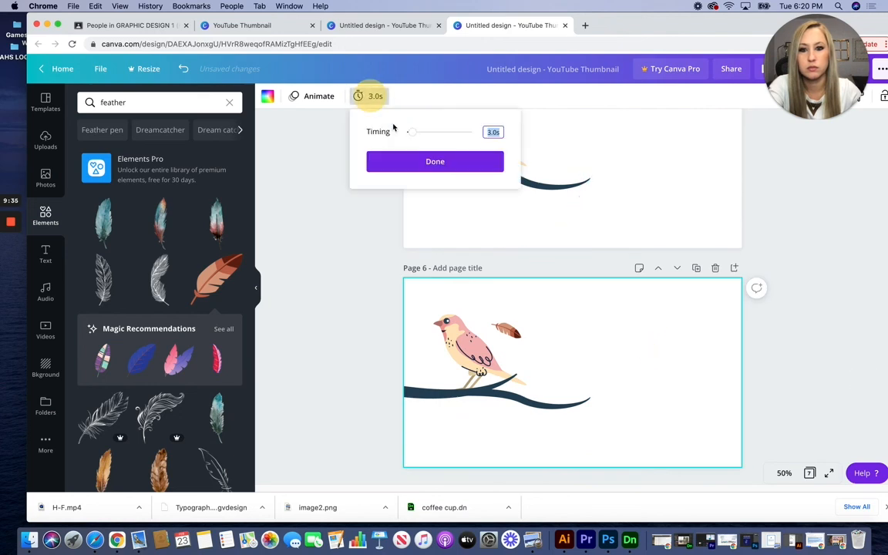
drag(408, 135, 391, 132)
click(318, 278)
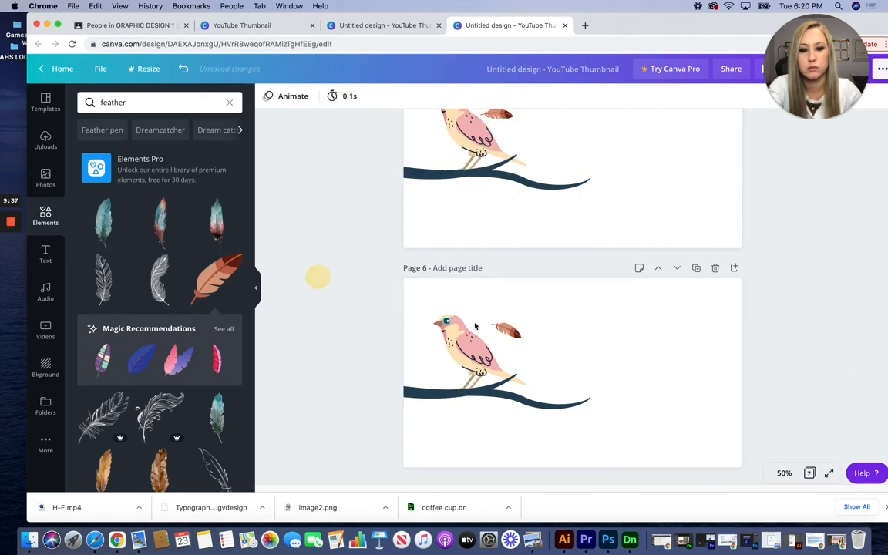
Play the animation preview with the shortened page timings, close it, and return to the early pages for review.
click(759, 67)
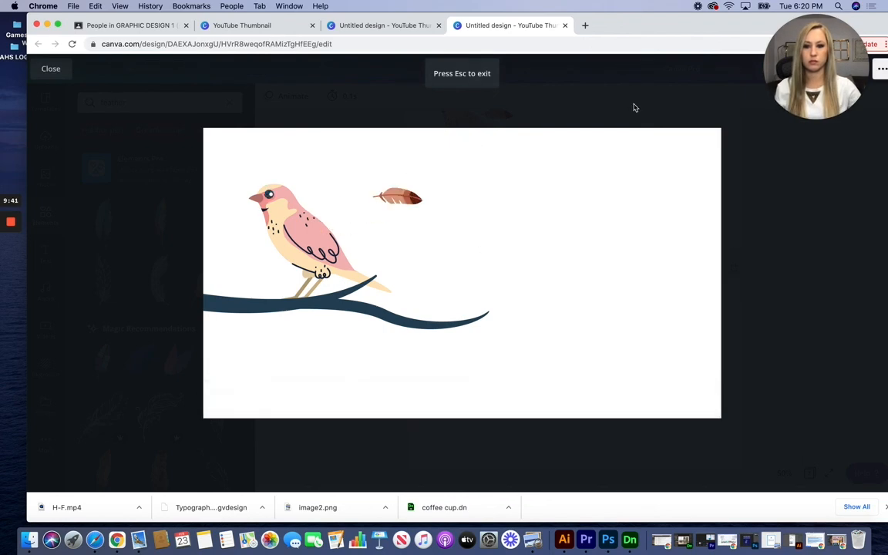
click(51, 69)
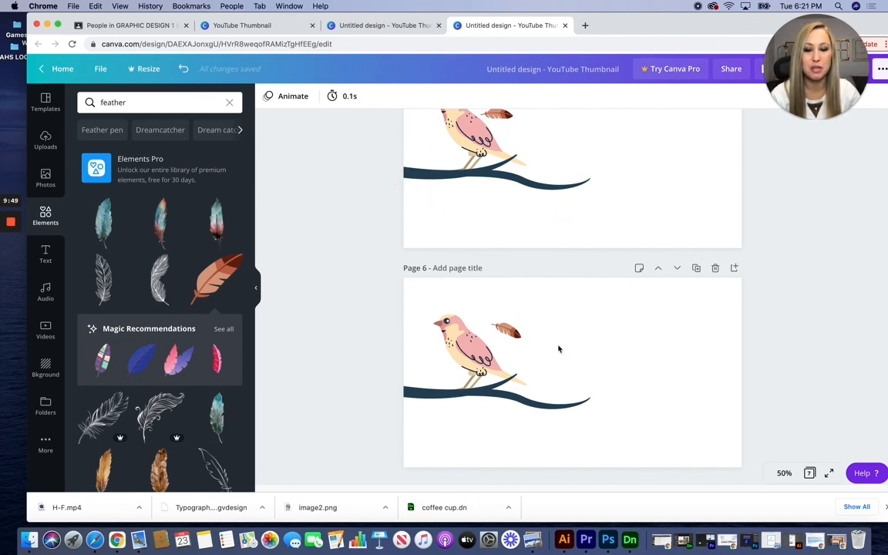
scroll(559, 349, up, 10)
scroll(443, 347, up, 5)
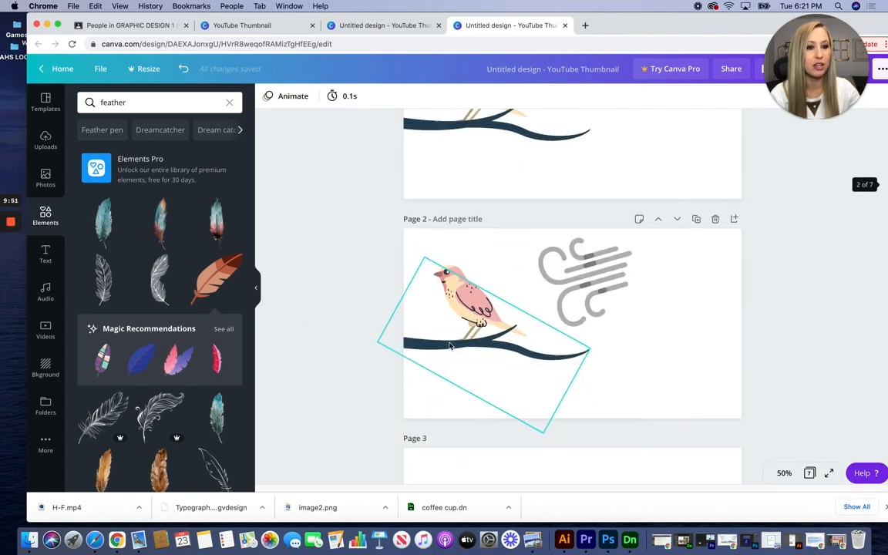